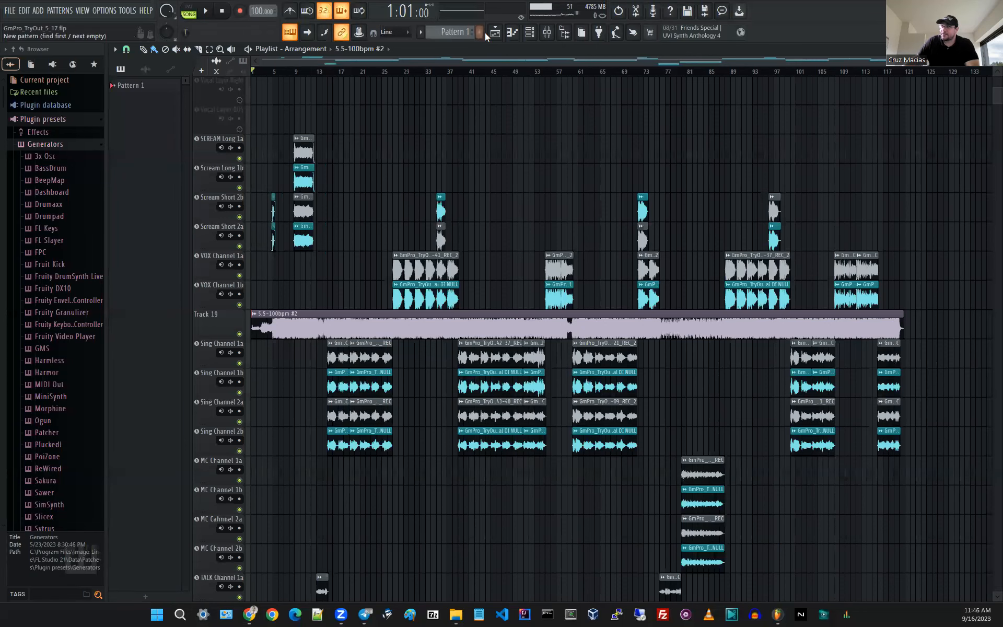
# Inspect the mixer routing of Sing Channel 1b and Sing Channel 2a, and return to the playlist
pyautogui.click(546, 31)
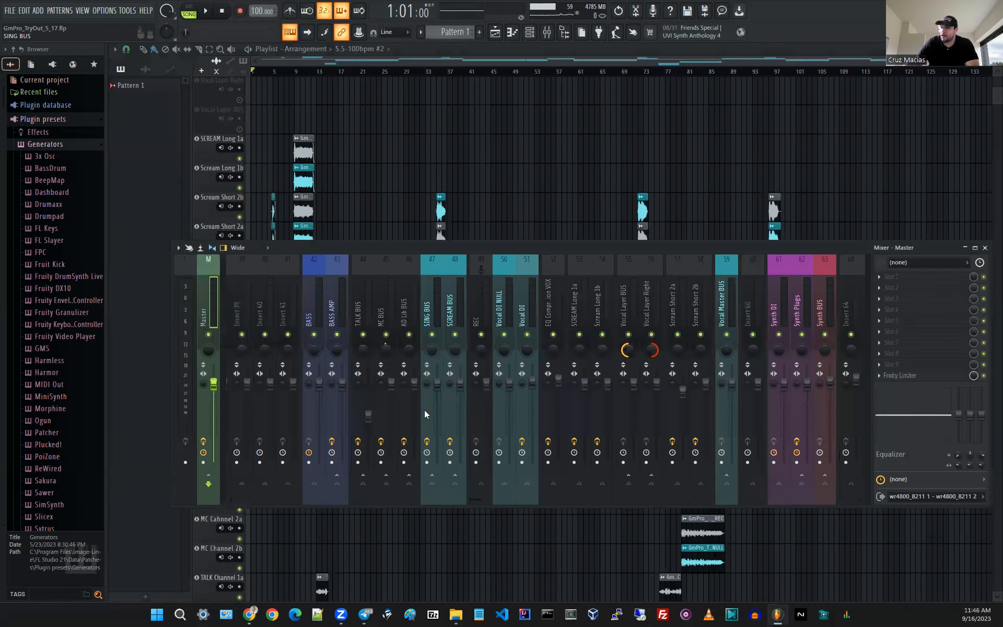
pyautogui.moveTo(482, 497); pyautogui.dragTo(667, 477)
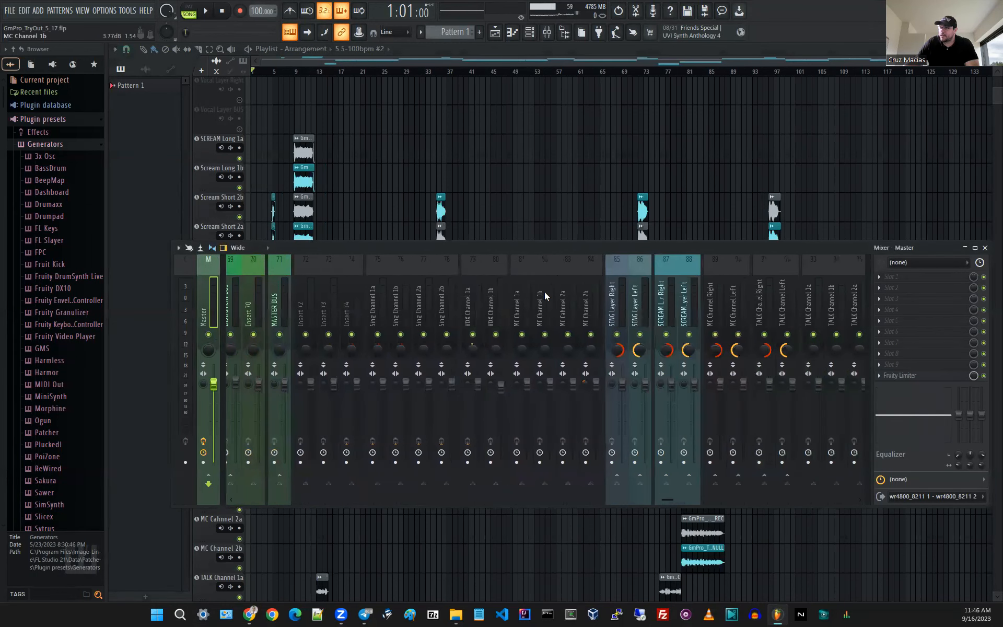
pyautogui.click(389, 296)
pyautogui.click(393, 297)
pyautogui.click(422, 301)
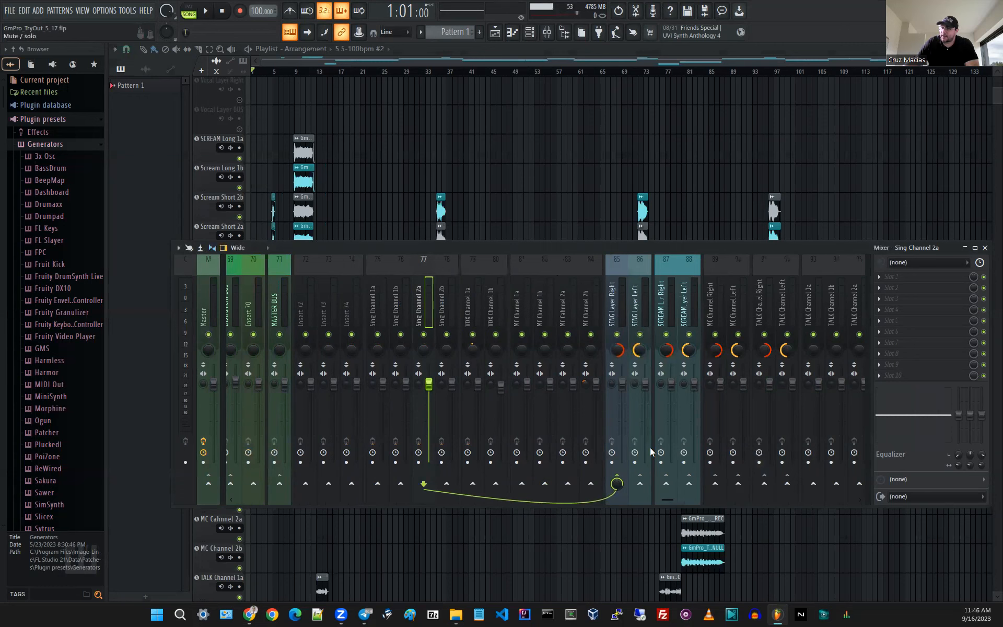
pyautogui.moveTo(669, 500); pyautogui.dragTo(649, 497)
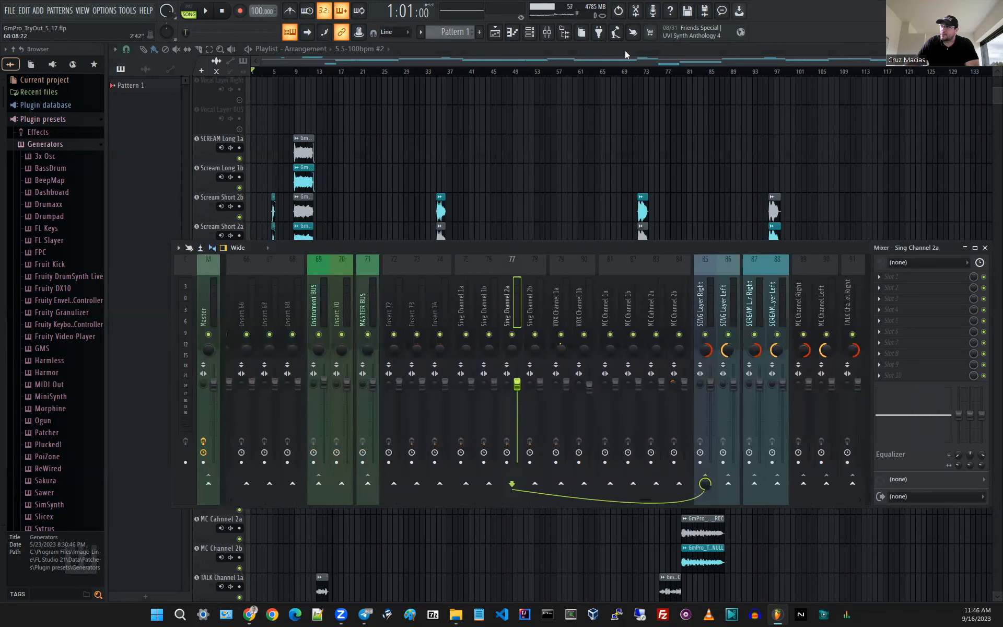
pyautogui.click(625, 50)
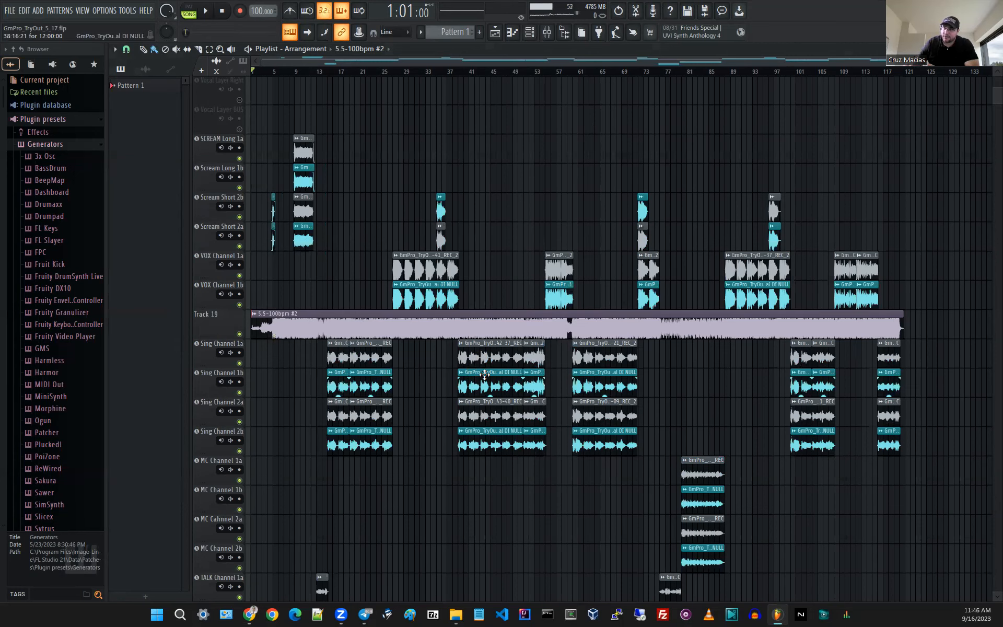
# Inspect the MC BUS and SCREAM BUS mixer tracks and the Effector settings on SCREAM BUS, and return to the playlist
pyautogui.click(547, 32)
pyautogui.moveTo(645, 502); pyautogui.dragTo(478, 504)
pyautogui.click(592, 296)
pyautogui.click(426, 308)
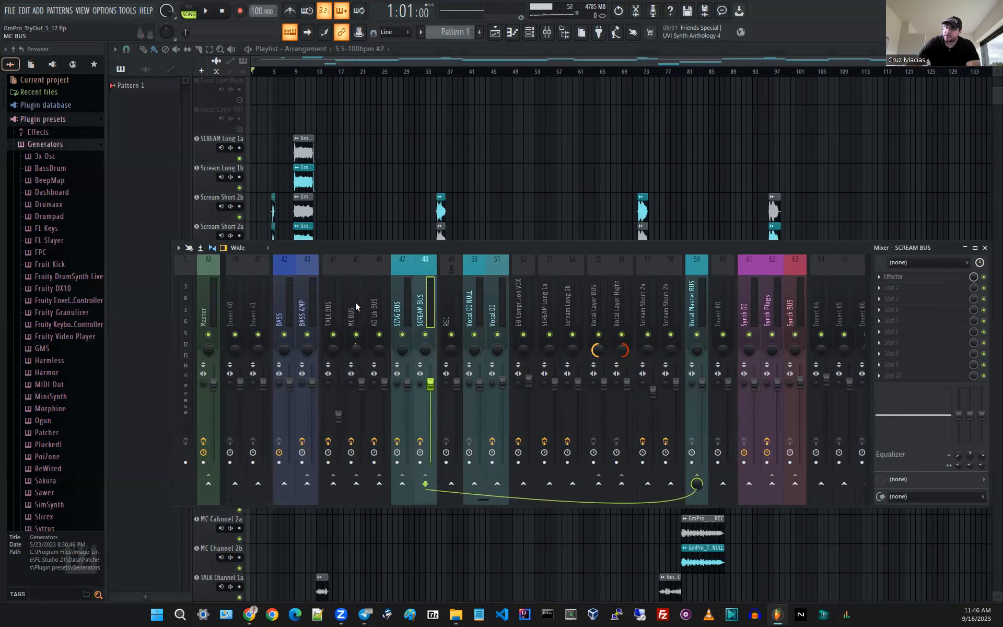
pyautogui.click(355, 302)
pyautogui.click(420, 311)
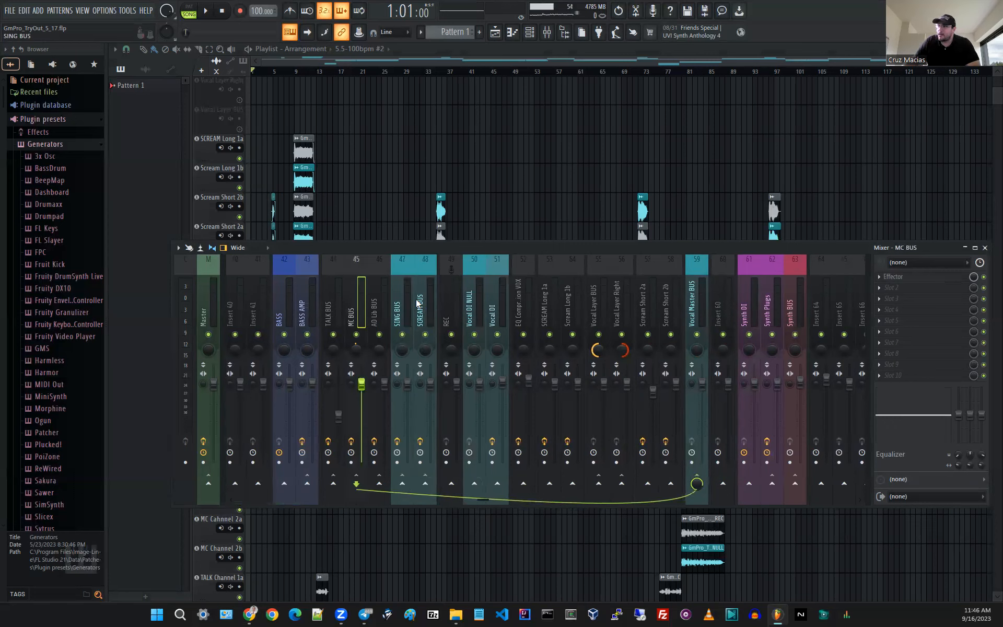
pyautogui.click(922, 279)
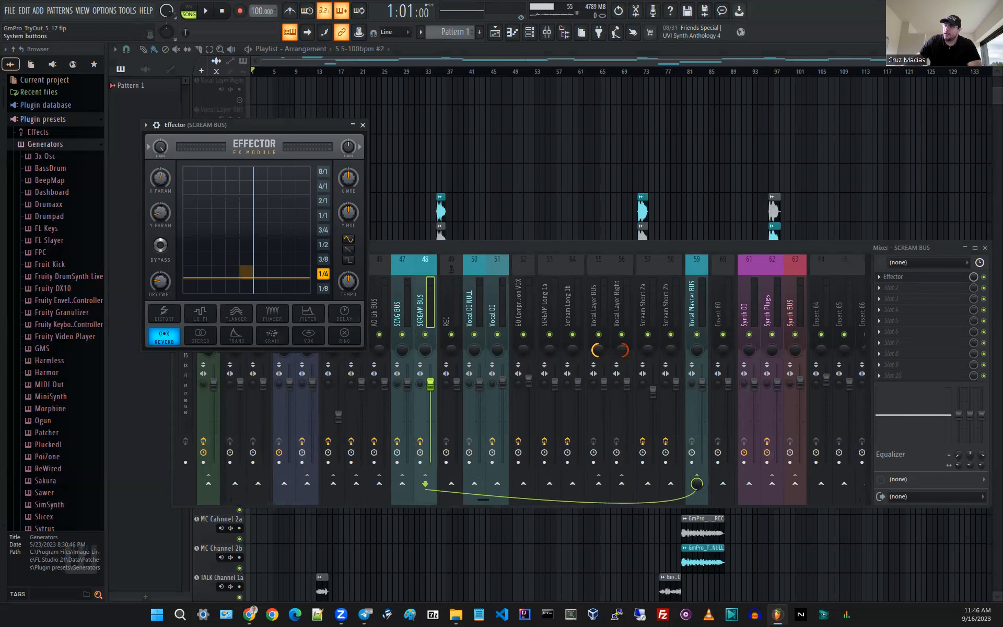
pyautogui.click(738, 48)
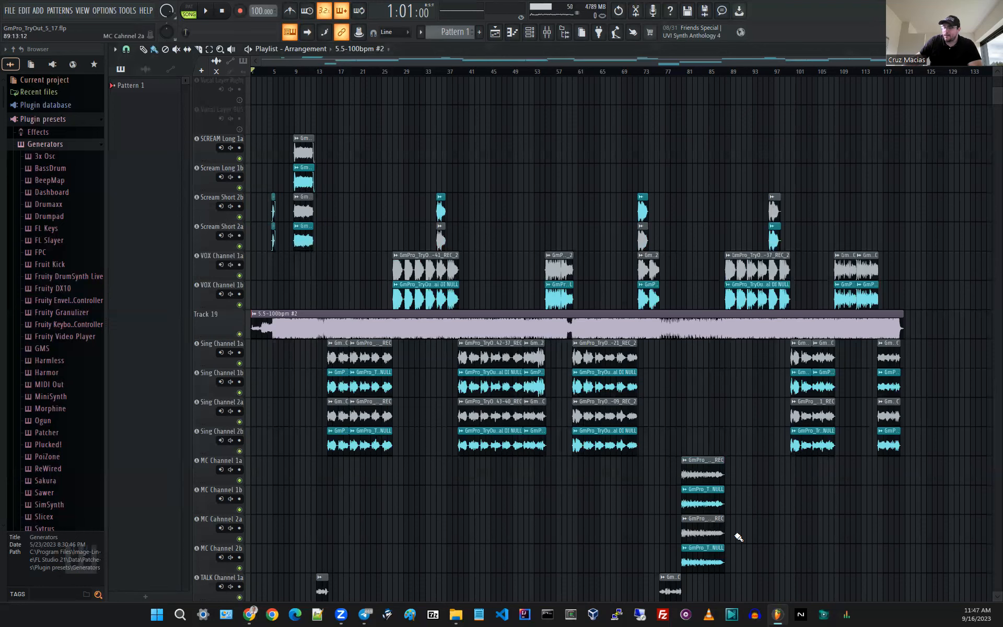
# Examine the scream clips near the song's start, up close on the Scream Short tracks and against the neighbouring vocal tracks
pyautogui.scroll(3, 258, 212)
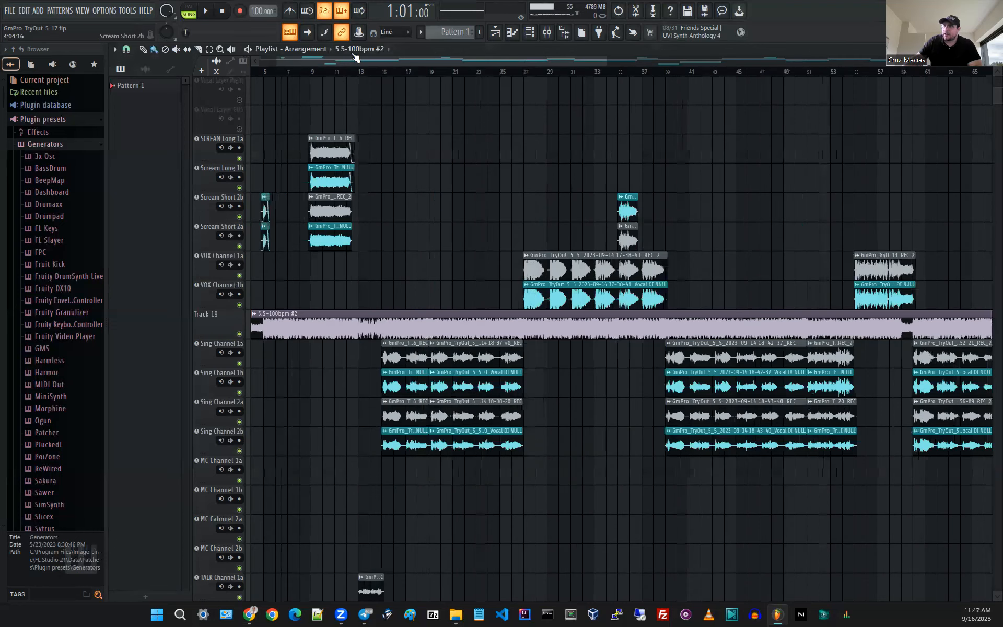
pyautogui.scroll(4, 354, 58)
pyautogui.moveTo(338, 59); pyautogui.dragTo(276, 56)
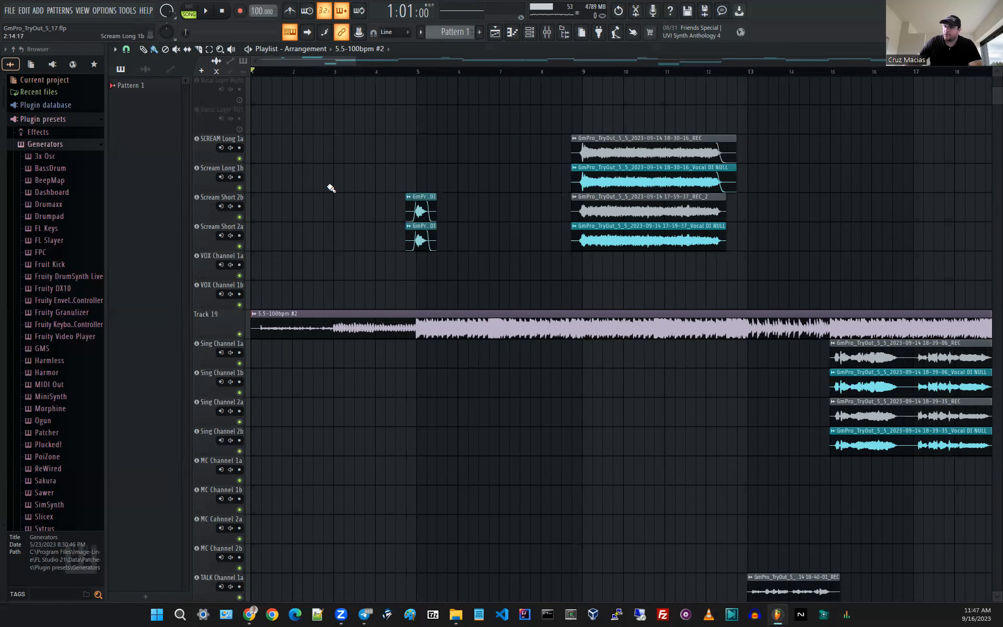
pyautogui.scroll(3, 421, 235)
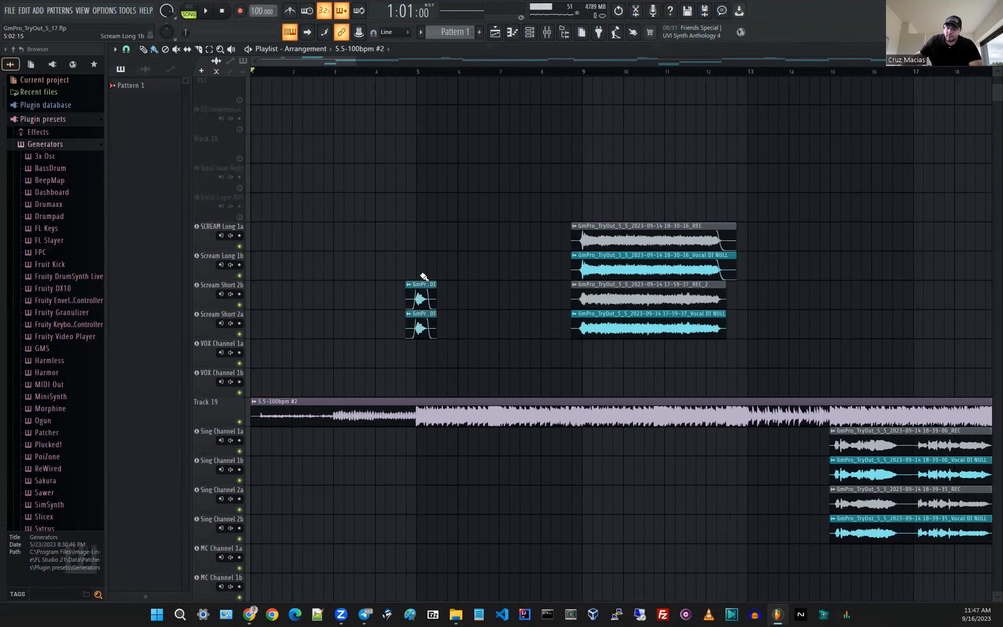
pyautogui.scroll(6, 374, 352)
pyautogui.scroll(2, 375, 330)
pyautogui.scroll(-1, 373, 345)
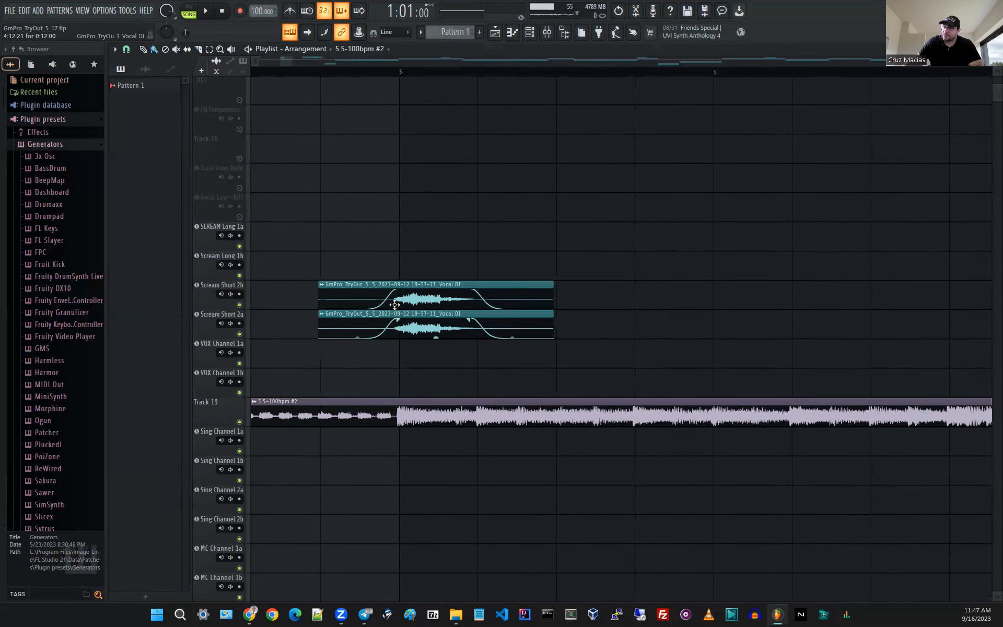
pyautogui.scroll(-8, 402, 349)
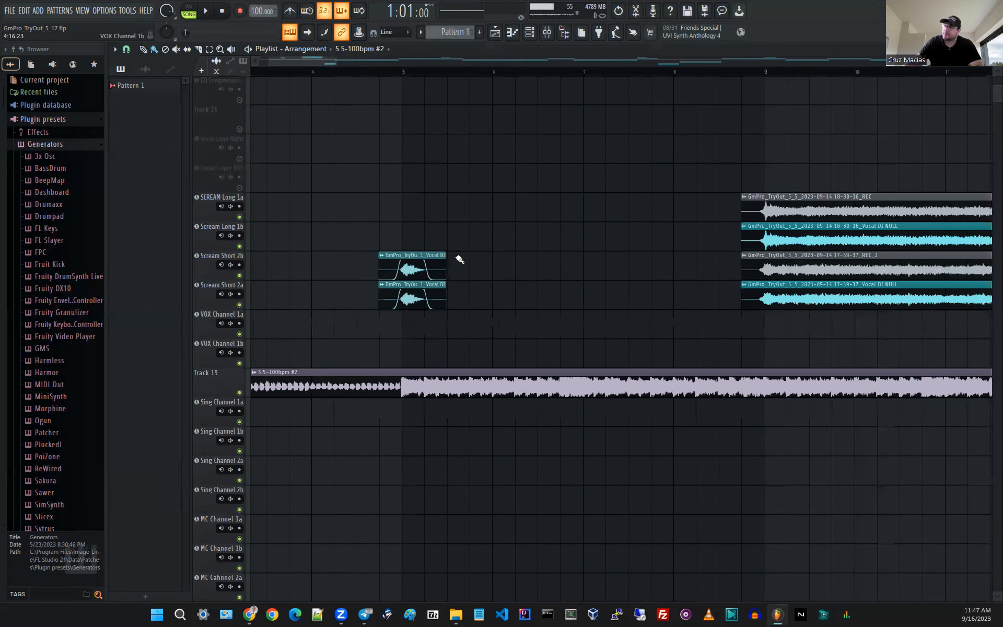
pyautogui.scroll(-5, 459, 259)
pyautogui.scroll(-1, 533, 198)
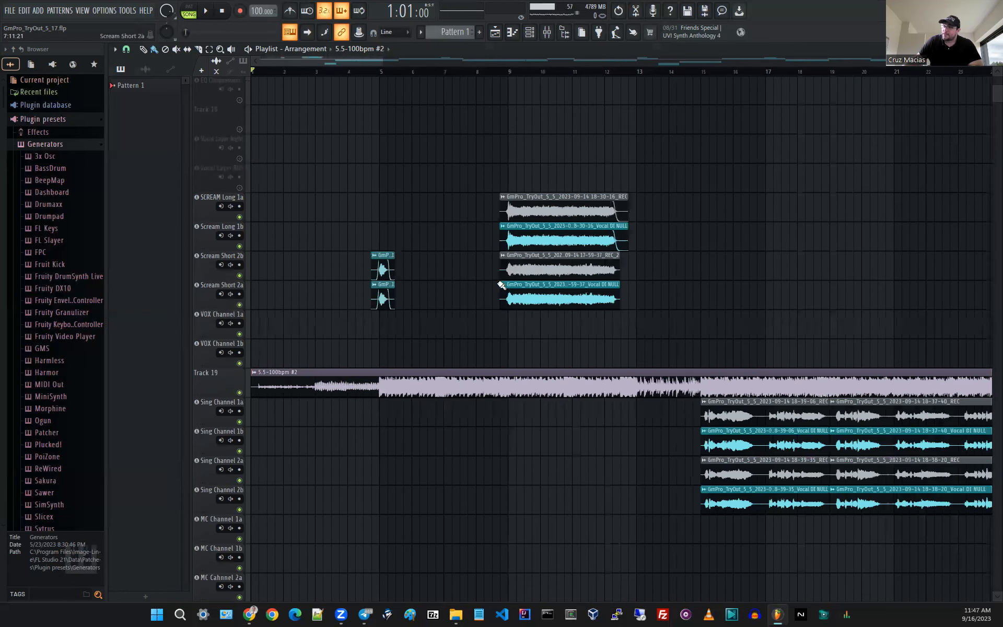
pyautogui.scroll(-2, 412, 320)
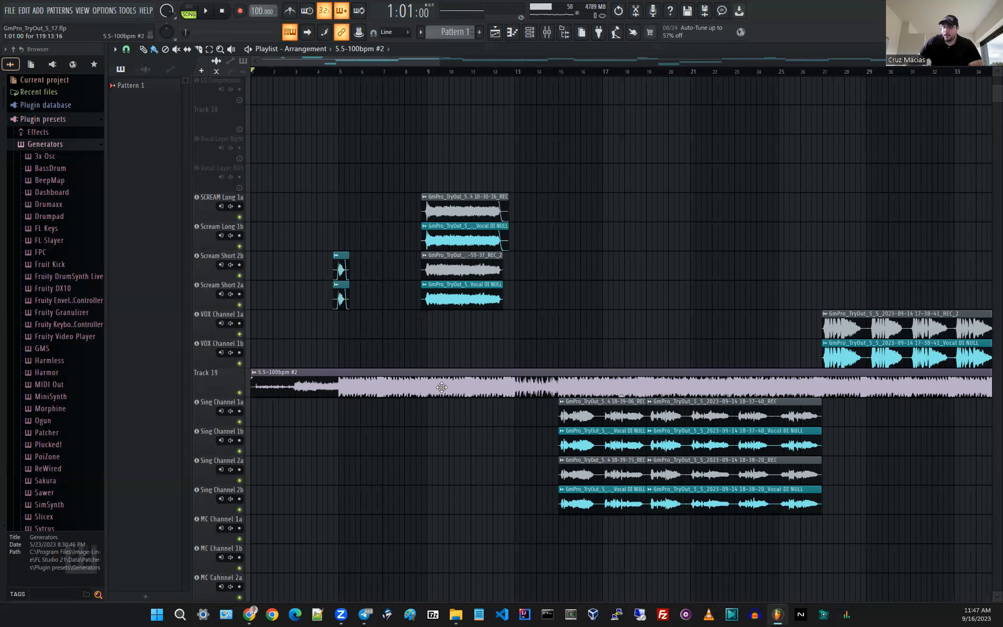
# Review the render settings for exporting all playlist tracks from song start into the project's Audio folder, and cancel the render
pyautogui.click(10, 10)
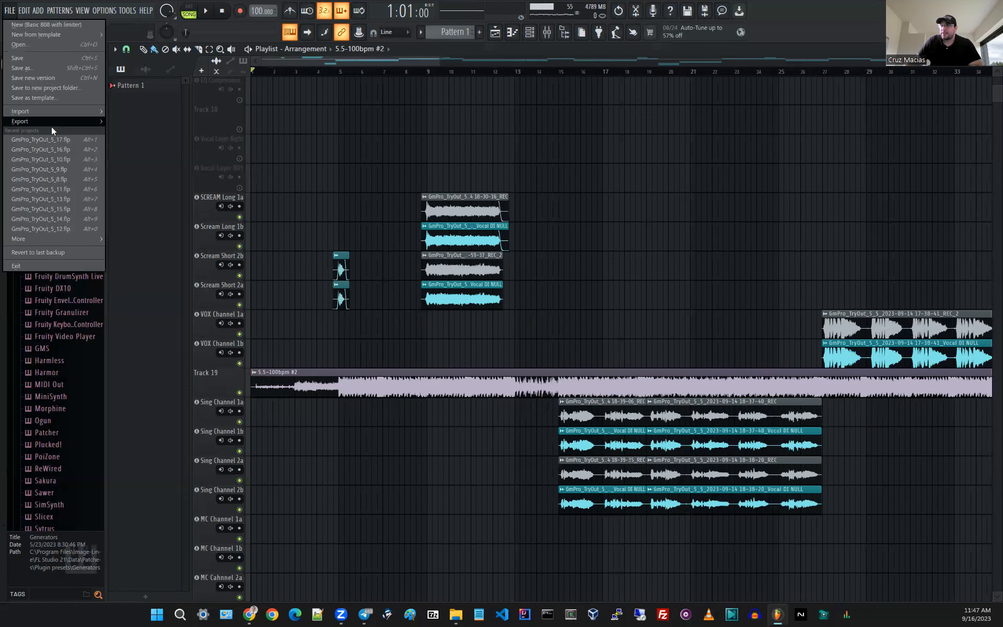
pyautogui.moveTo(47, 119)
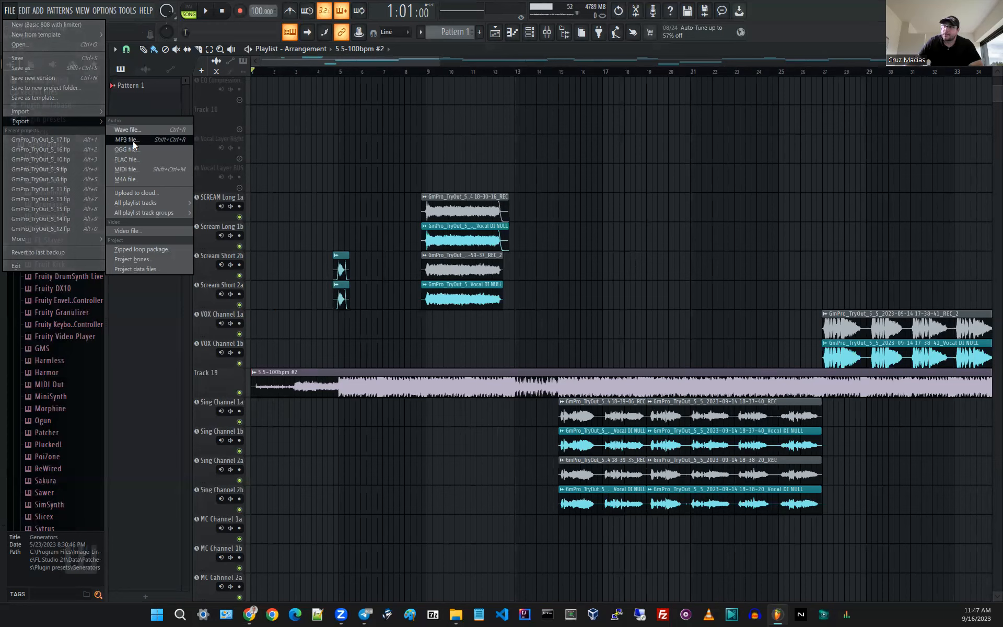
pyautogui.moveTo(161, 204)
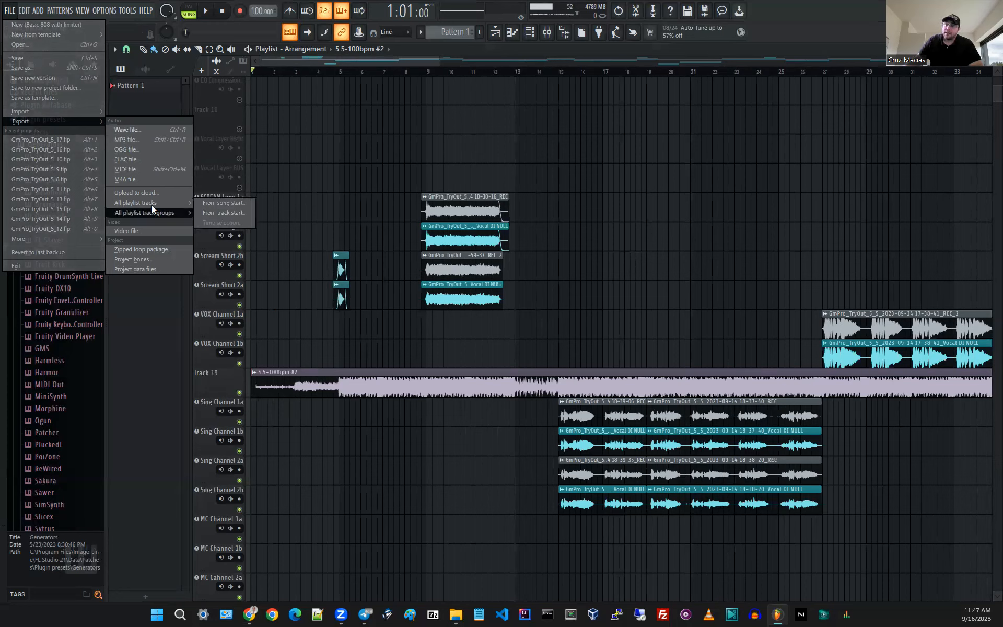
pyautogui.click(245, 205)
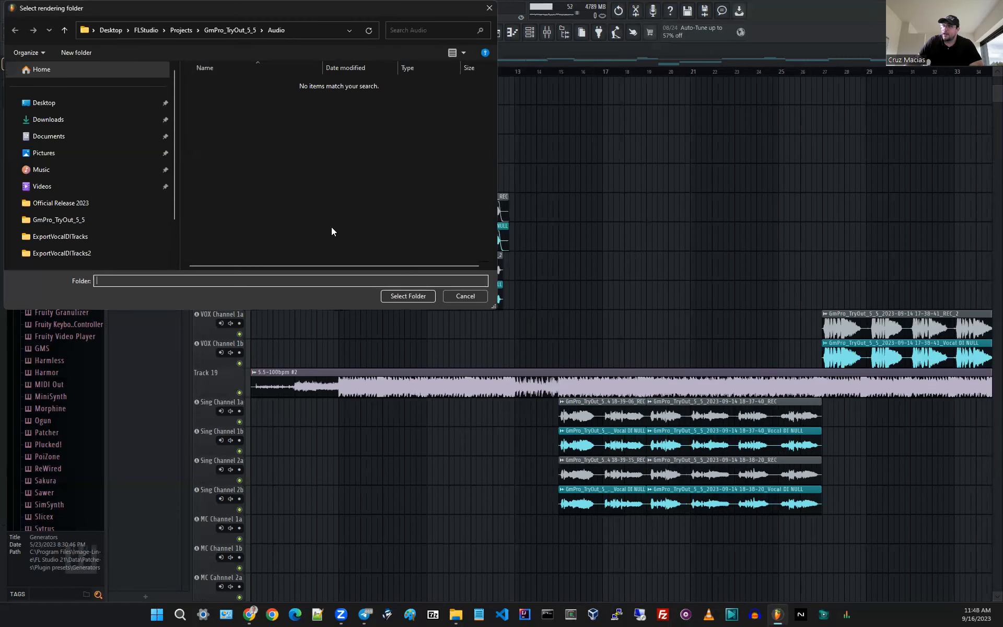
pyautogui.click(415, 297)
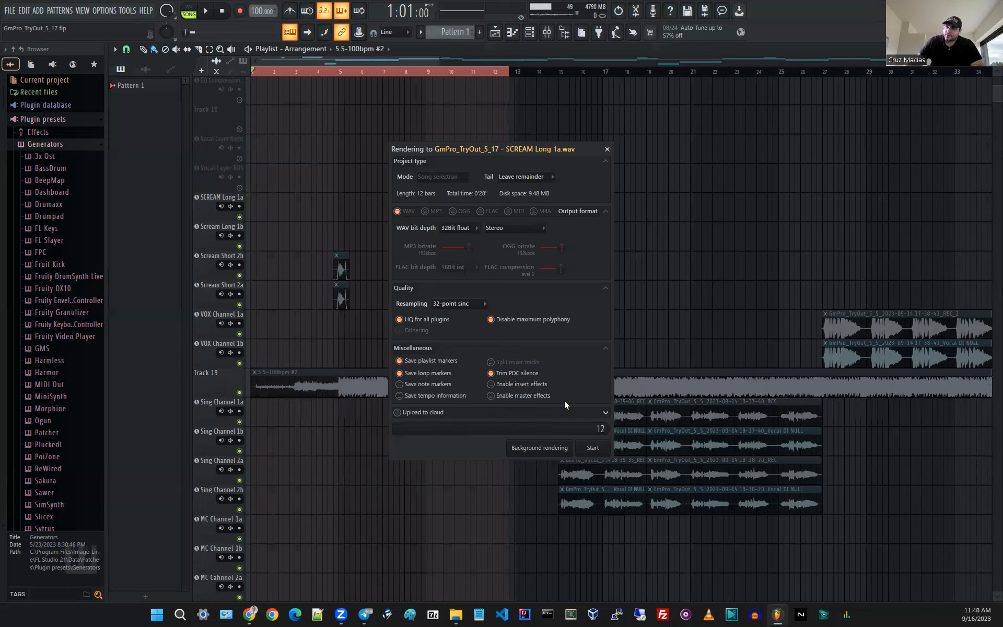
pyautogui.click(606, 149)
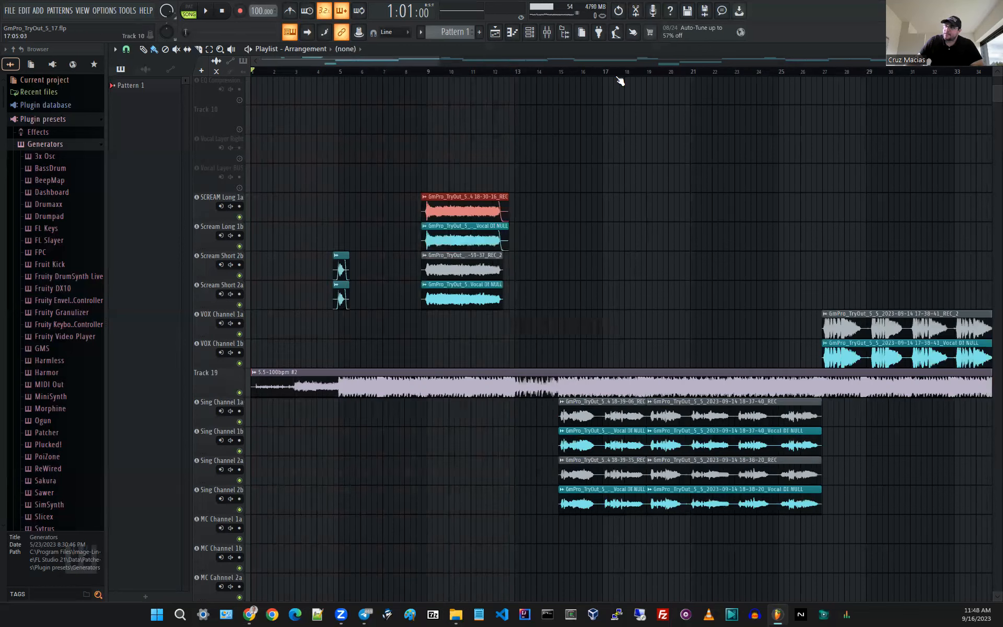
# Inspect the Fruity Limiter on the Master track and the Effector on the Scream Short 2a mixer track
pyautogui.click(546, 32)
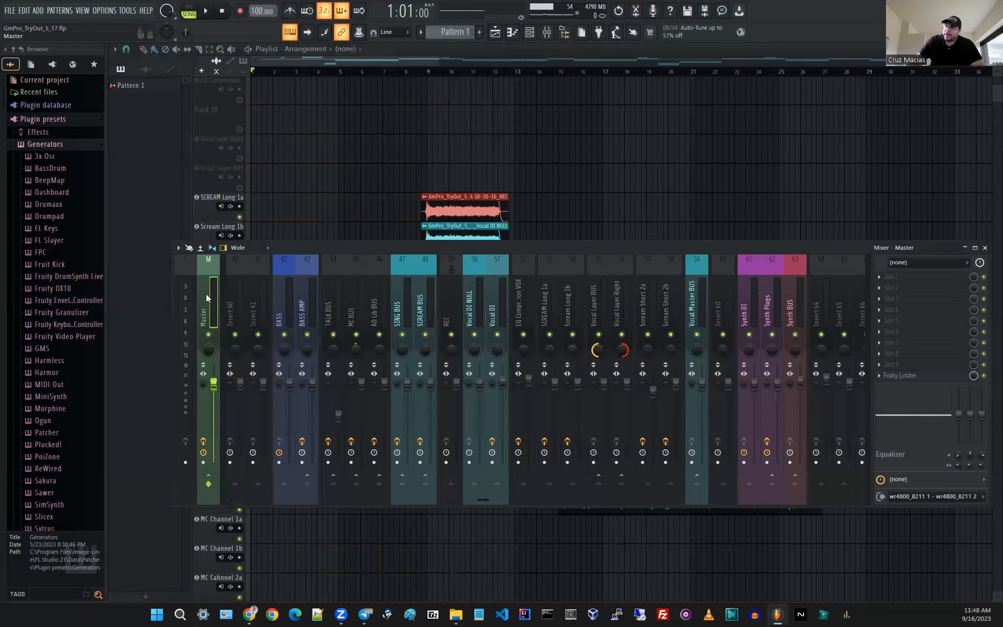
pyautogui.click(932, 375)
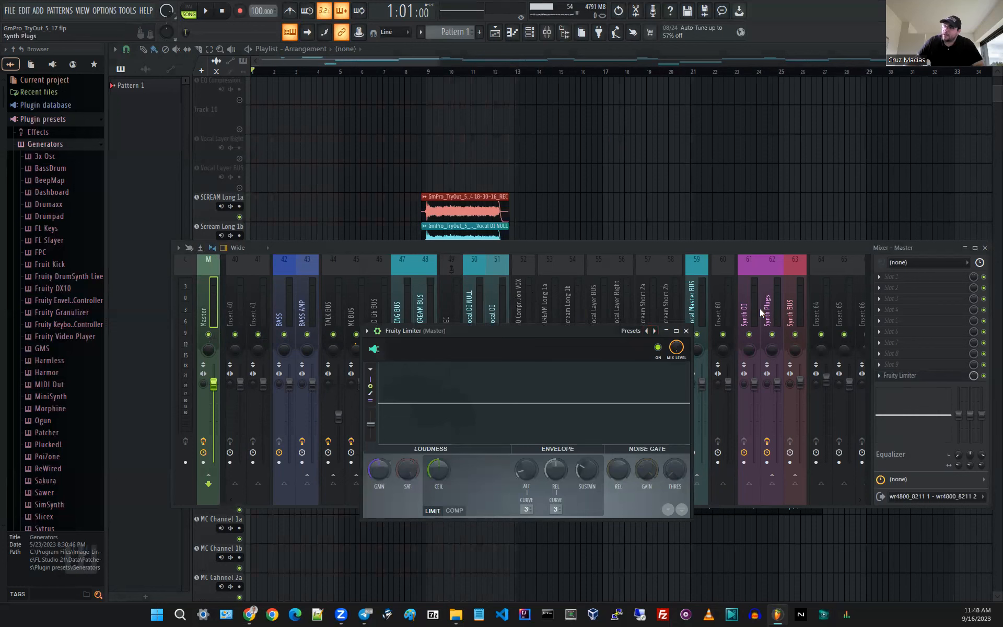
pyautogui.click(638, 285)
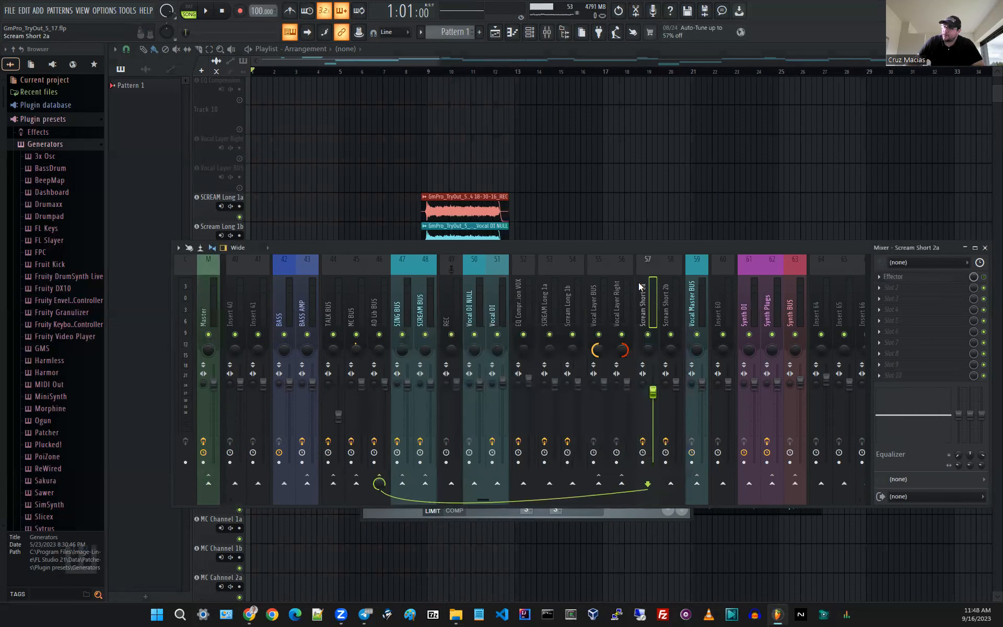
pyautogui.click(894, 277)
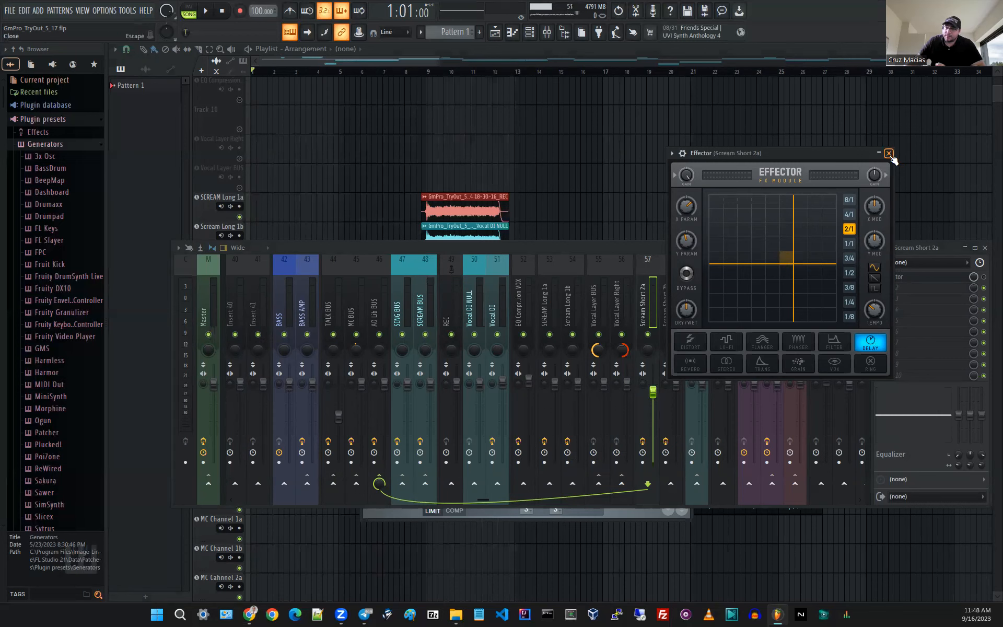
pyautogui.click(889, 154)
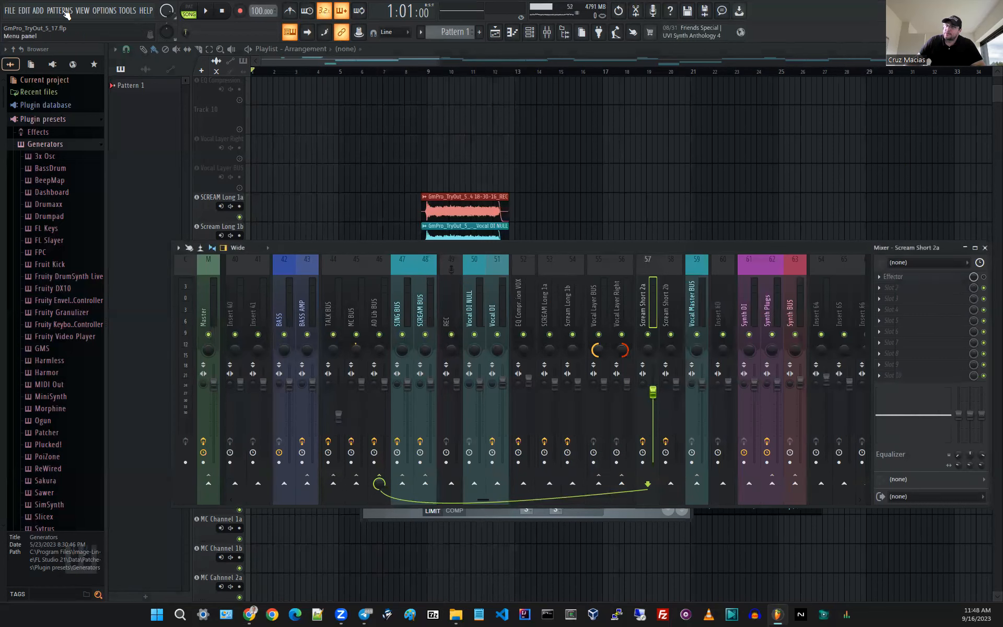
# Recheck the insert and master effects options for exporting all playlist tracks from song start to the Audio folder, without rendering
pyautogui.click(9, 11)
pyautogui.moveTo(55, 122)
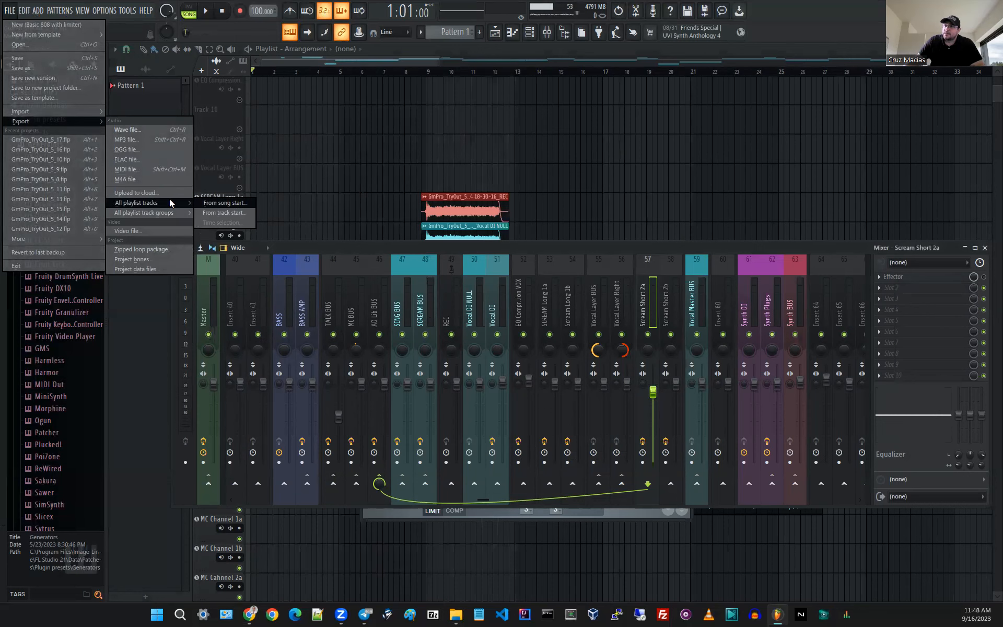
pyautogui.click(225, 203)
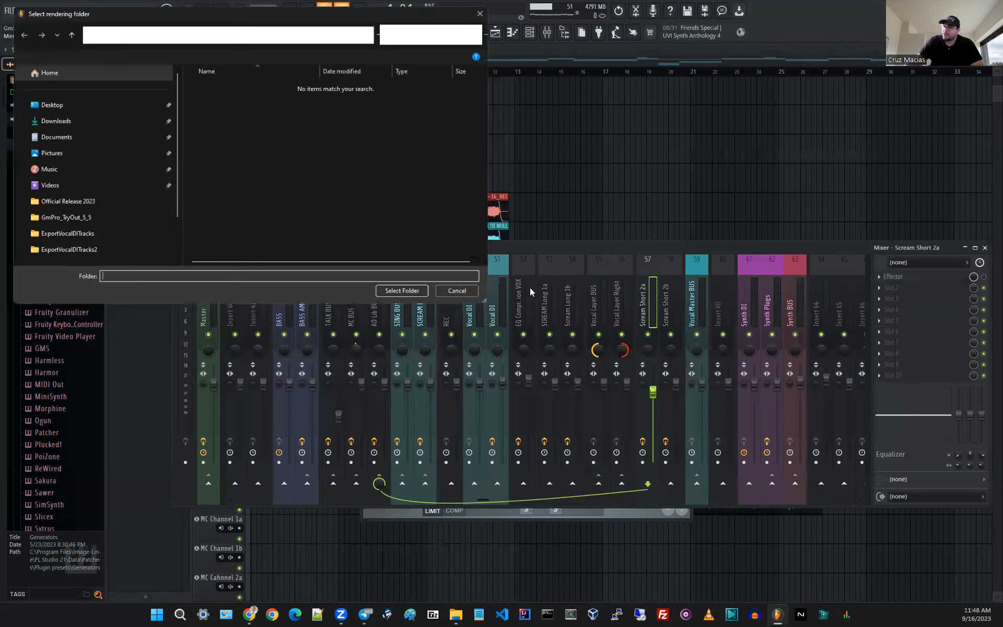
pyautogui.click(407, 294)
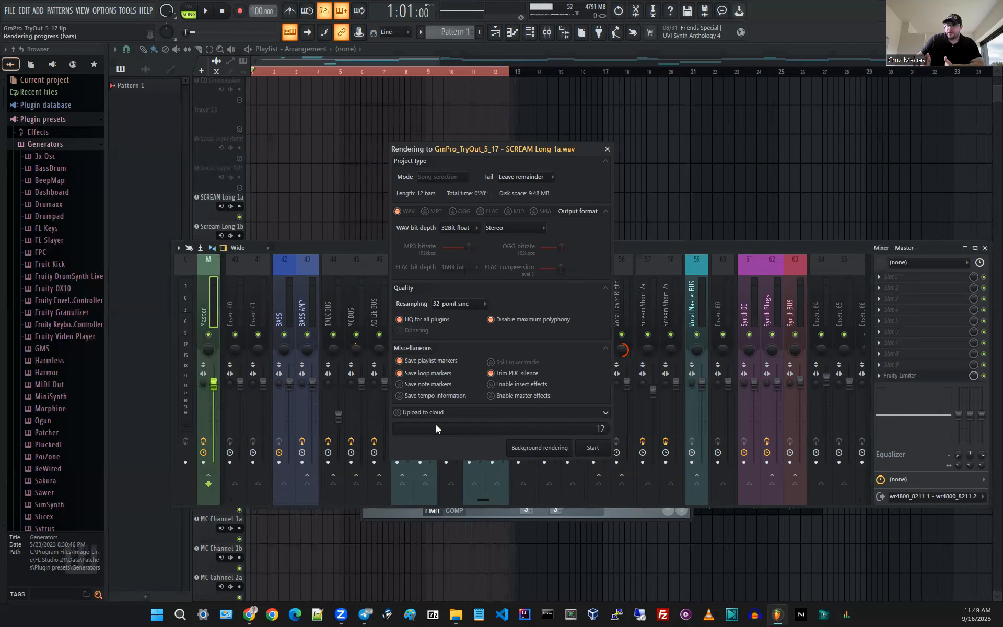
pyautogui.click(607, 149)
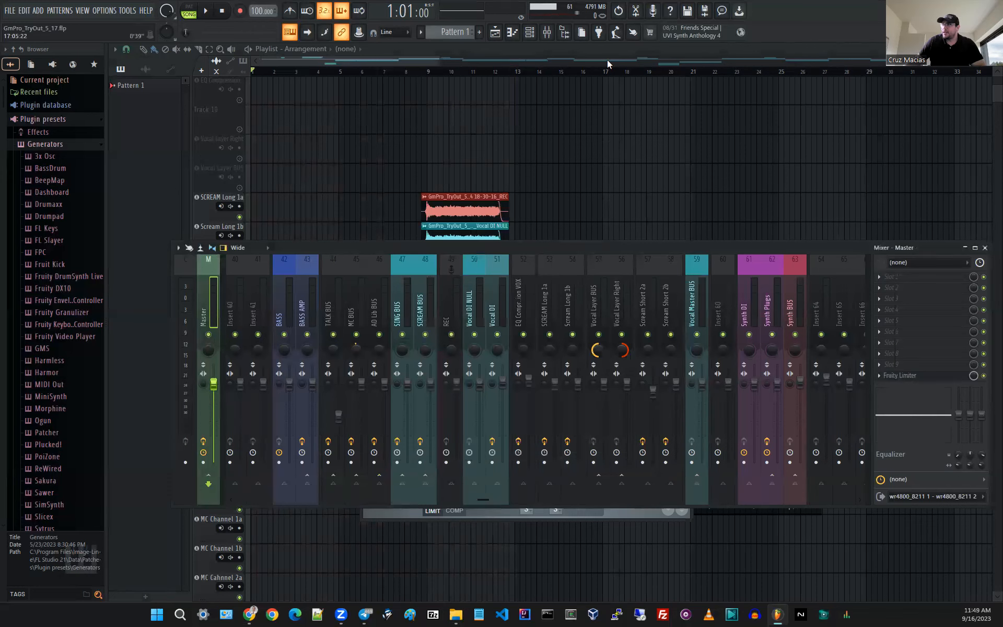
# Return to the playlist and examine how the Scream Short clips line up with the VOX Channel clips around bar 35
pyautogui.click(607, 59)
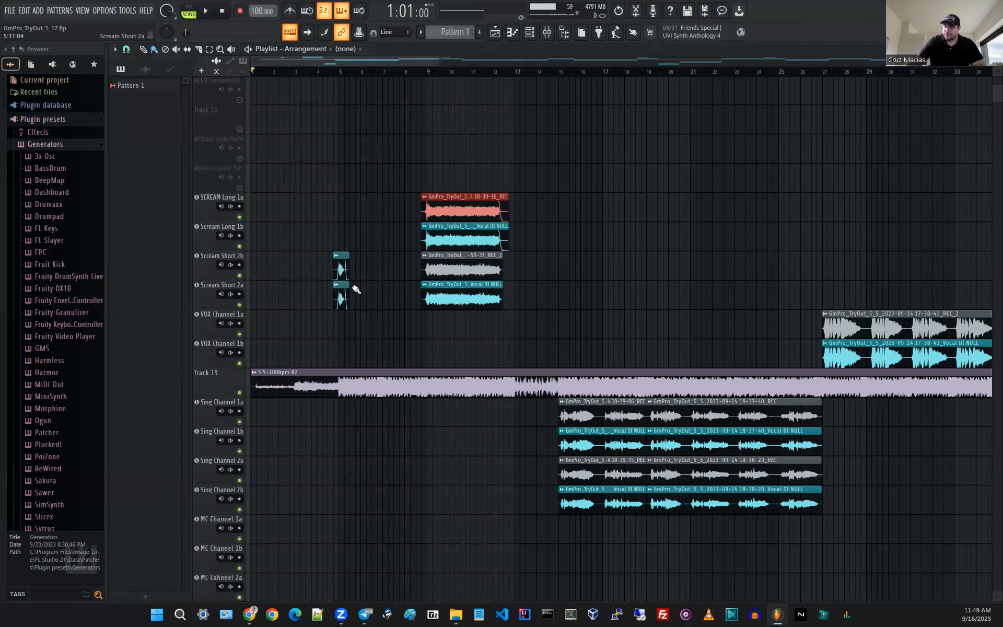
pyautogui.scroll(-1, 353, 292)
pyautogui.scroll(-3, 353, 292)
pyautogui.scroll(-2, 284, 245)
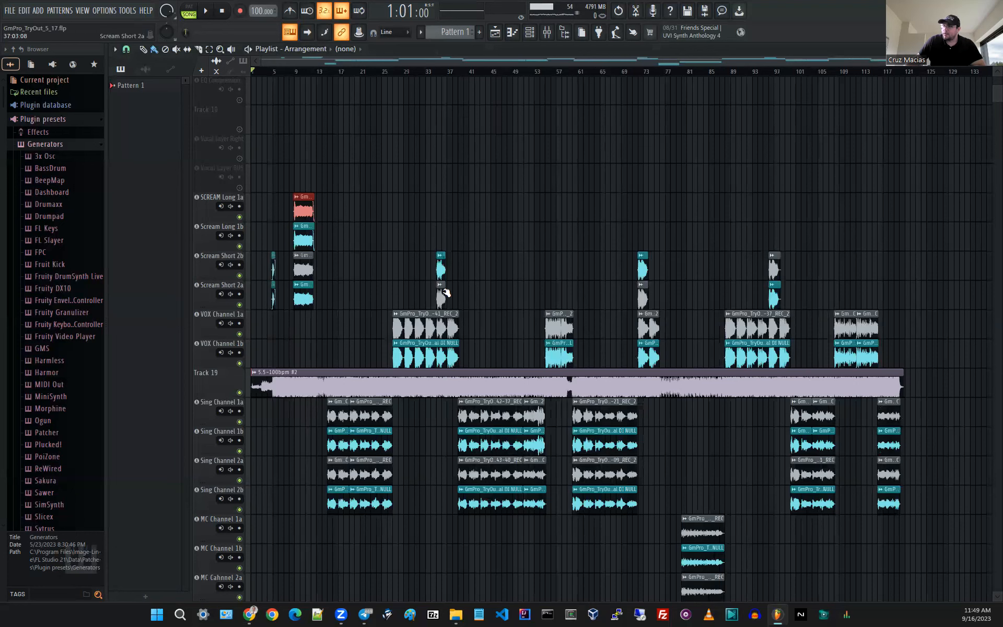
pyautogui.scroll(1, 440, 338)
pyautogui.scroll(5, 451, 336)
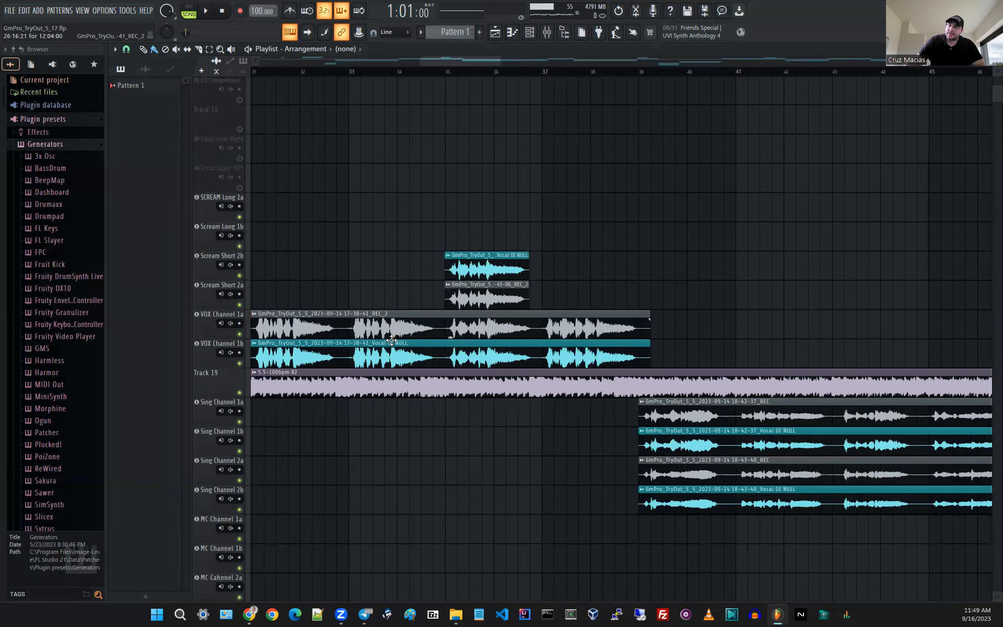
pyautogui.scroll(-3, 376, 333)
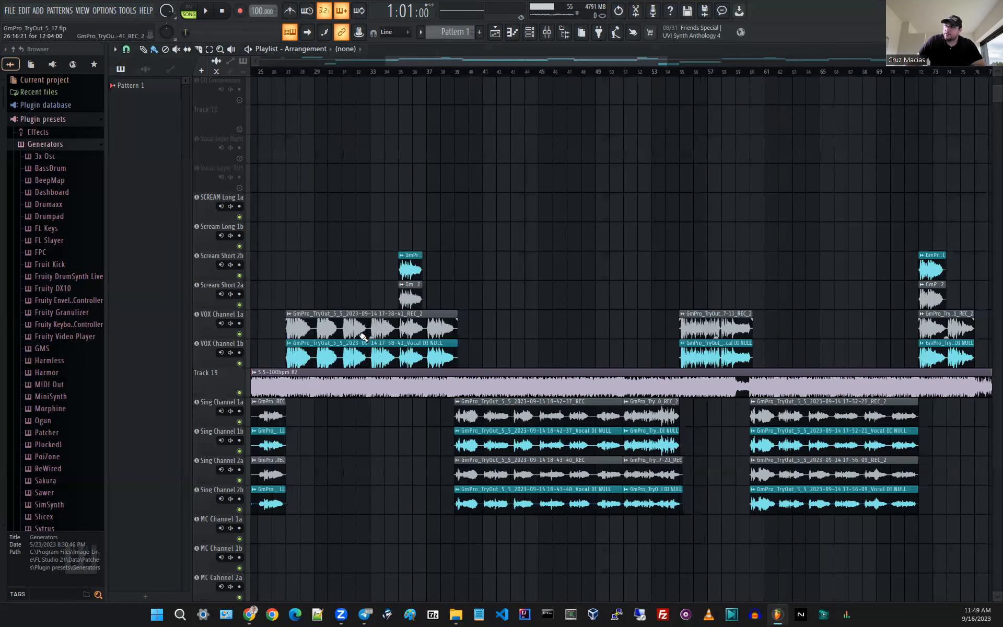
# Start a new project from the Basic 808 with limiter template
pyautogui.scroll(-2, 392, 337)
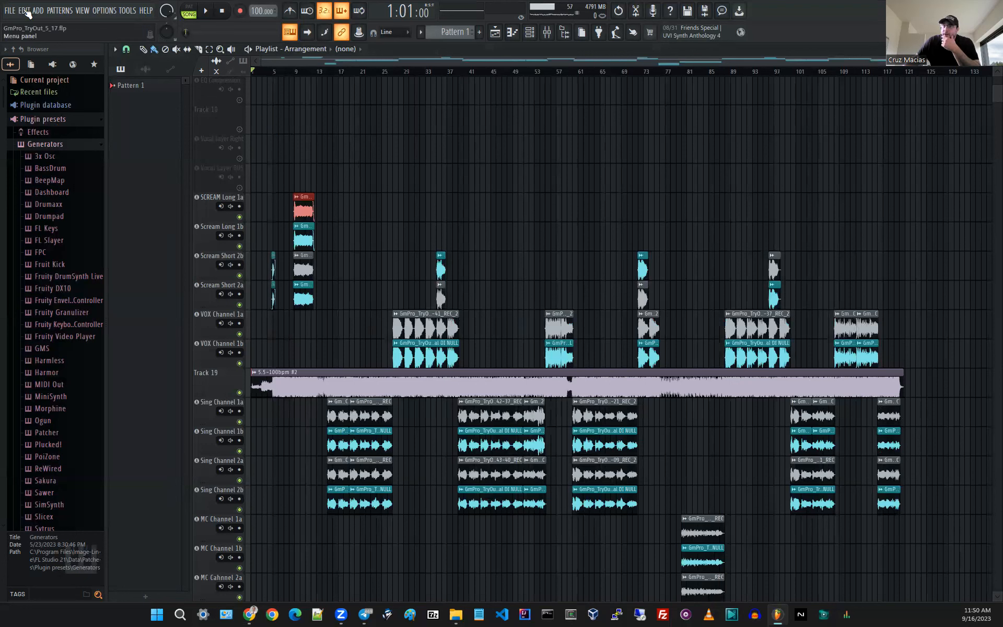
pyautogui.click(10, 12)
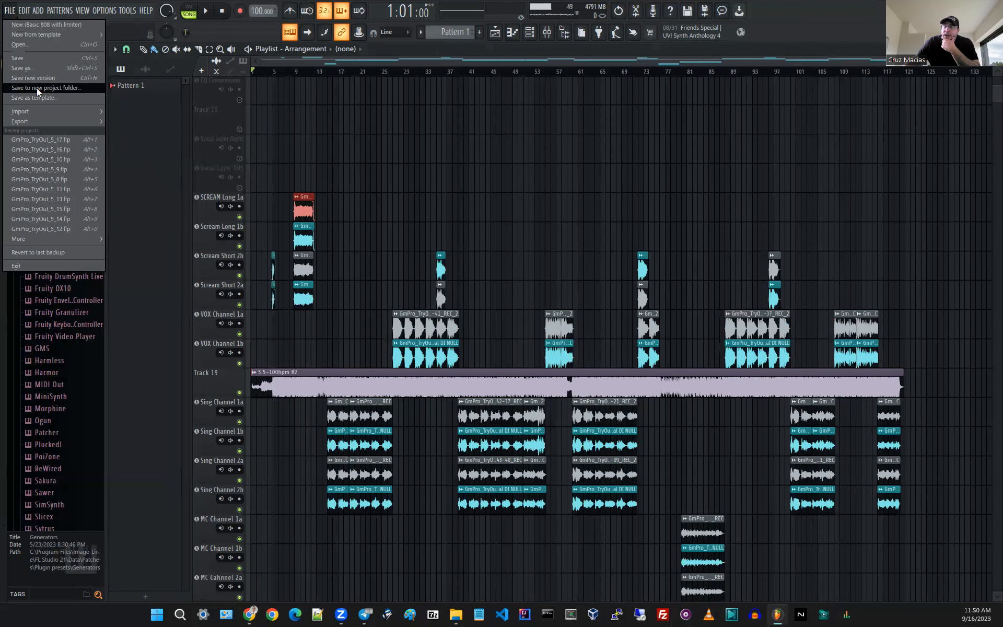
pyautogui.click(25, 26)
pyautogui.click(535, 334)
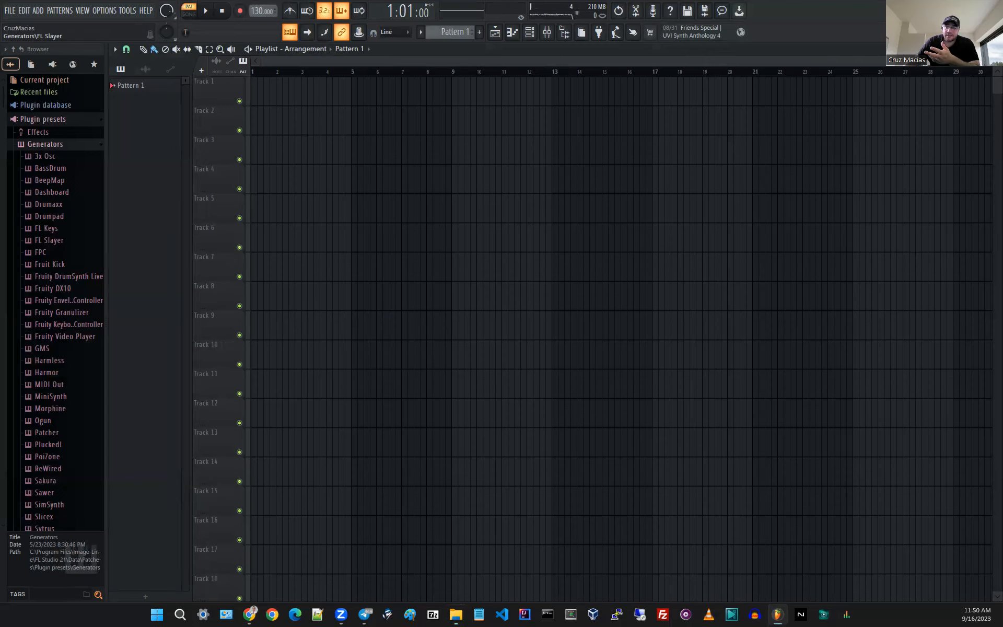
# Switch to File Explorer and select every WAV stem in ExportVocalDITracks2, from Instrumental Track up to VOX Channel 1b
pyautogui.hotkey('alt', 'Tab')
pyautogui.scroll(1, 358, 346)
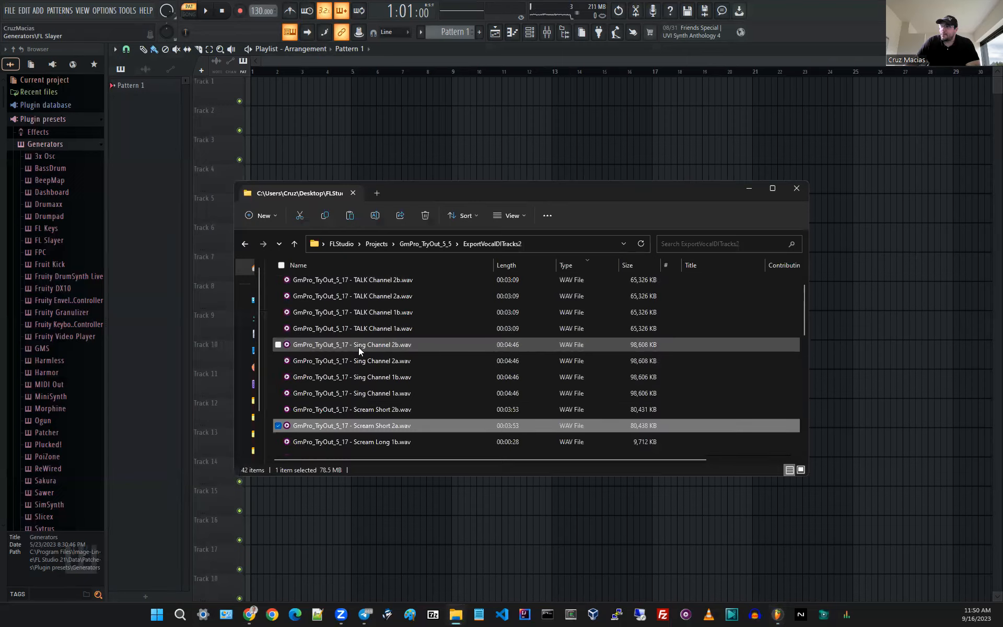
pyautogui.scroll(-3, 376, 313)
pyautogui.scroll(-1, 404, 363)
pyautogui.scroll(1, 407, 397)
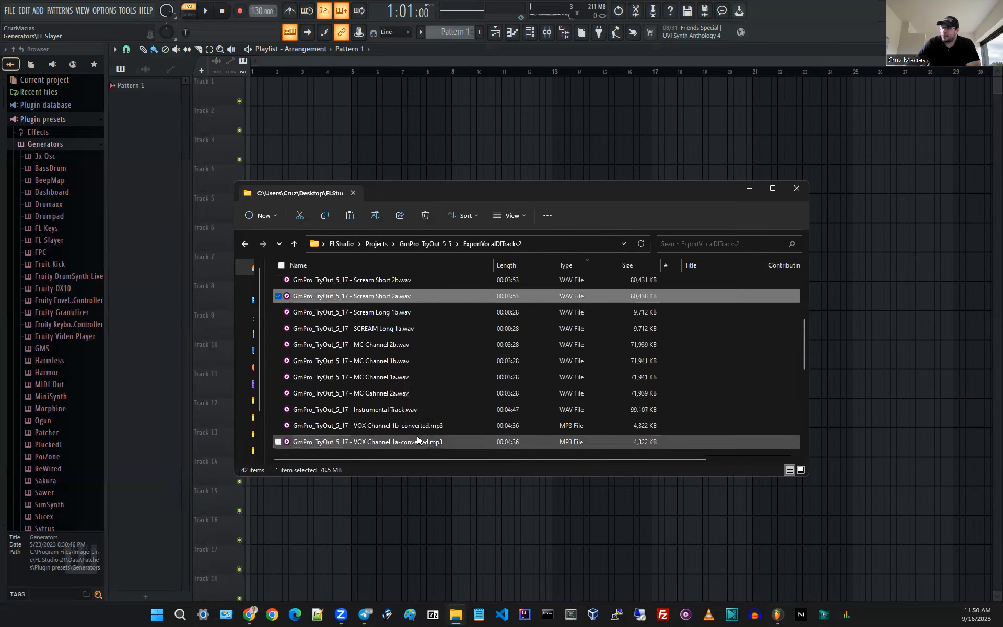
pyautogui.click(381, 410)
pyautogui.scroll(4, 353, 395)
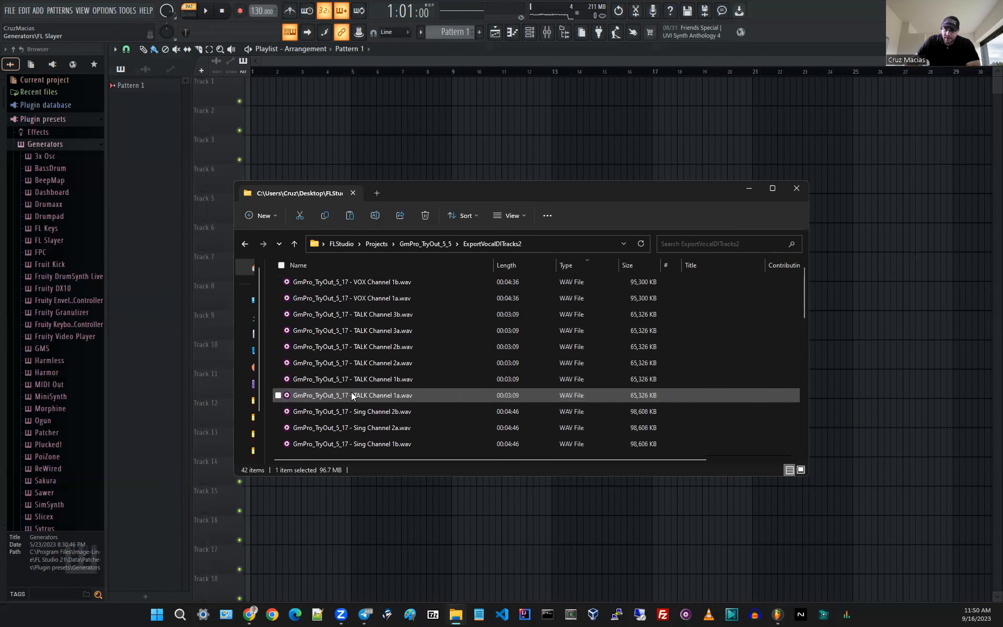
pyautogui.keyDown('shift'); pyautogui.click(346, 282); pyautogui.keyUp('shift')
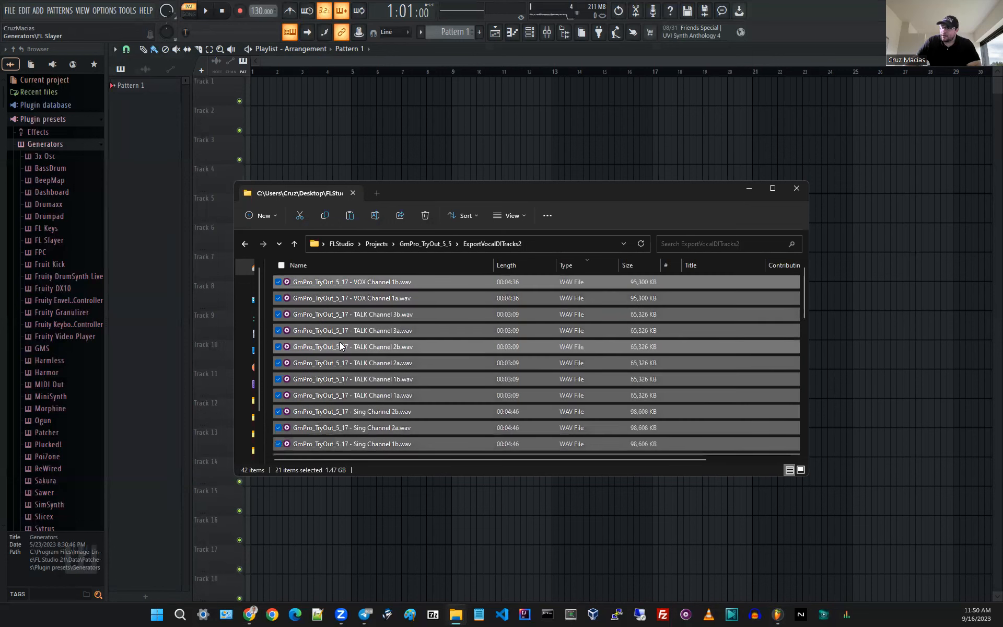
# Import the selected WAV stems into the new project's playlist near bar 1, one per track starting on Track 1
pyautogui.scroll(-5, 340, 342)
pyautogui.scroll(3, 339, 345)
pyautogui.scroll(-2, 340, 349)
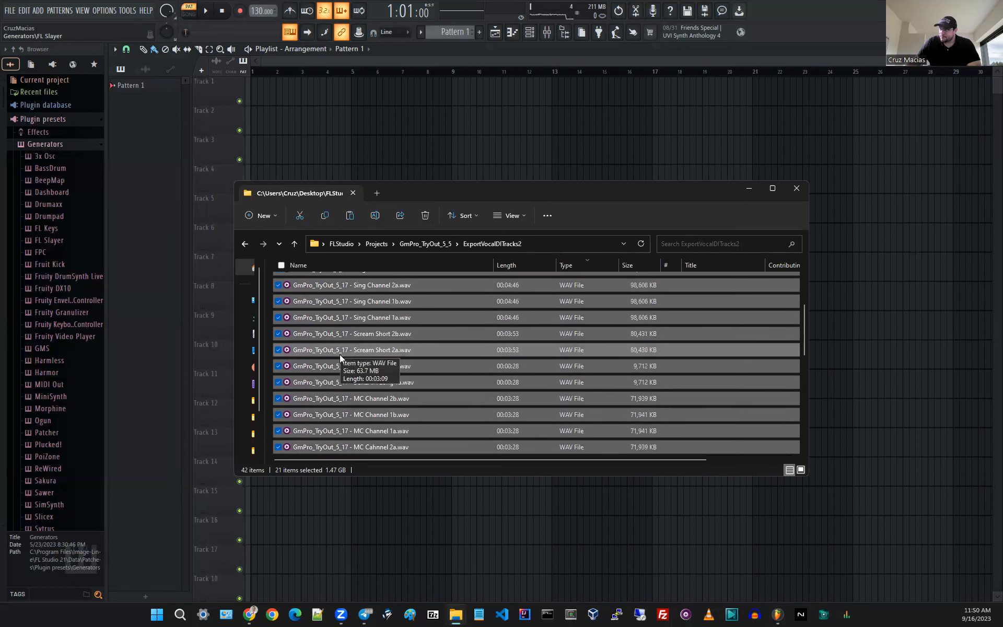
pyautogui.scroll(-2, 340, 354)
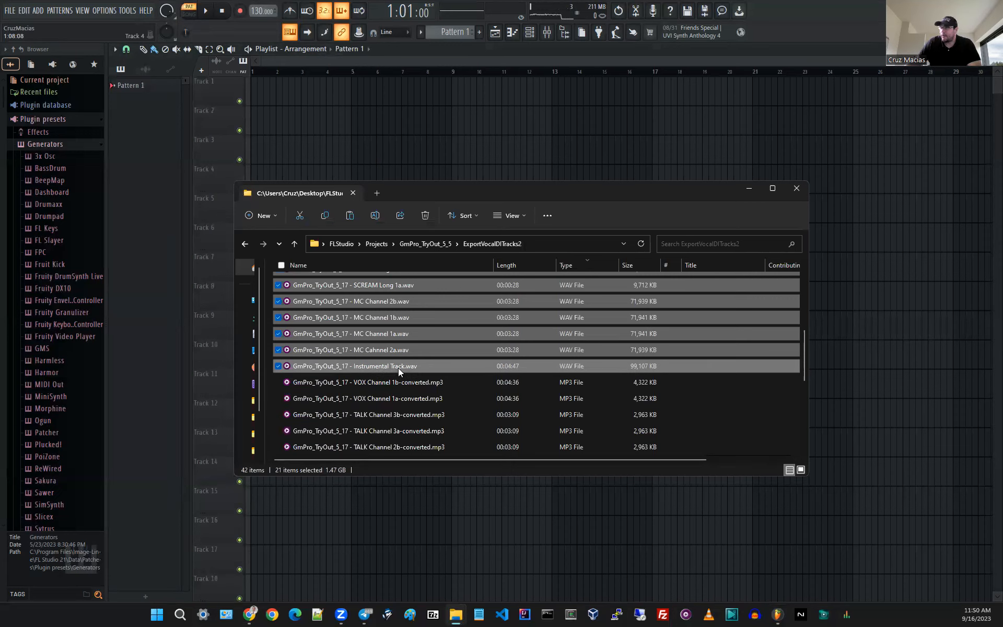
pyautogui.scroll(5, 415, 386)
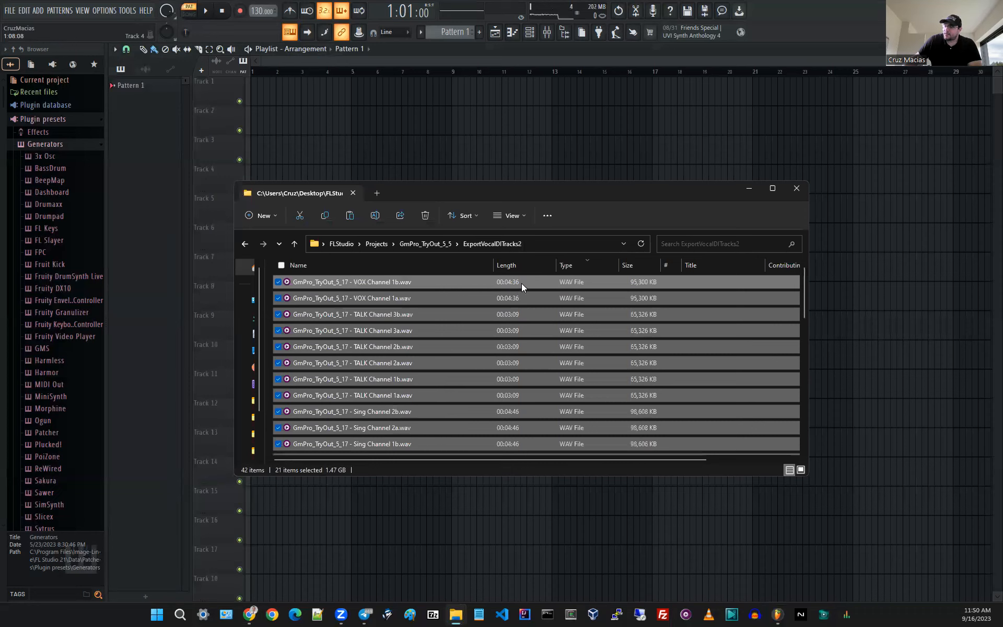
pyautogui.scroll(-2, 515, 395)
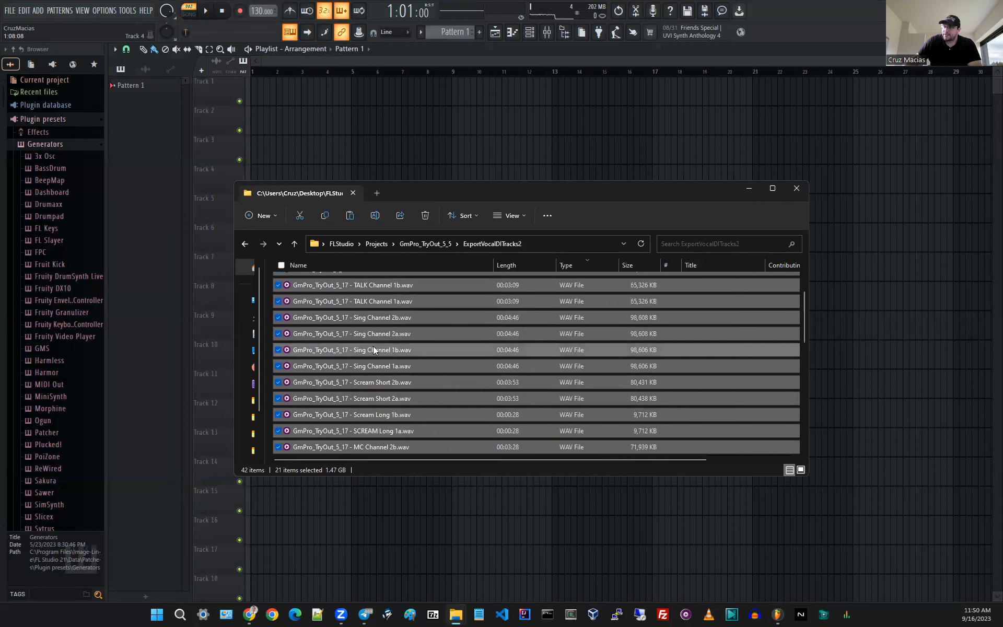
pyautogui.scroll(2, 374, 354)
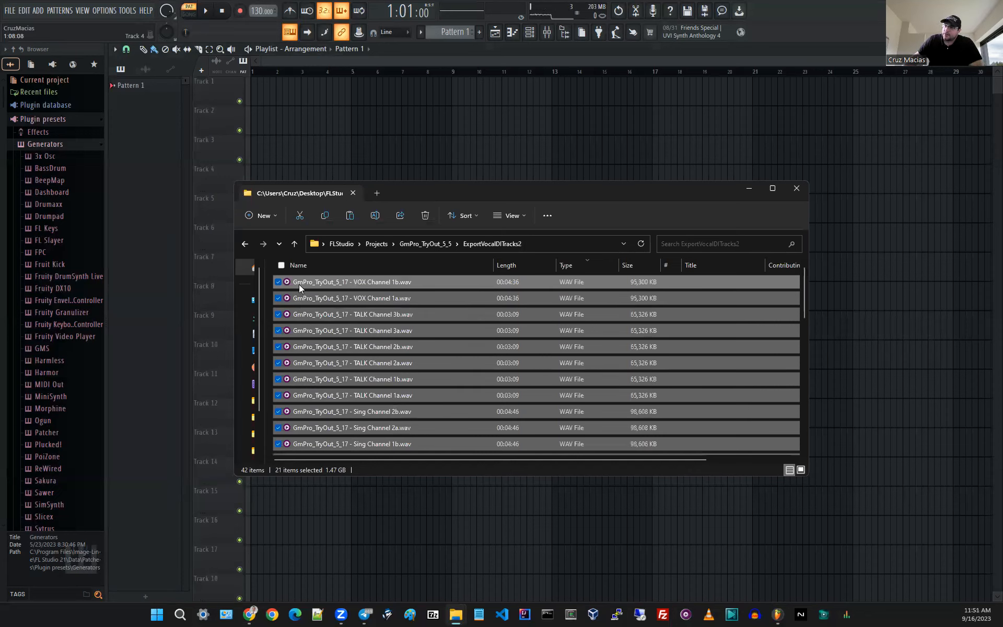
pyautogui.moveTo(297, 284); pyautogui.dragTo(251, 95)
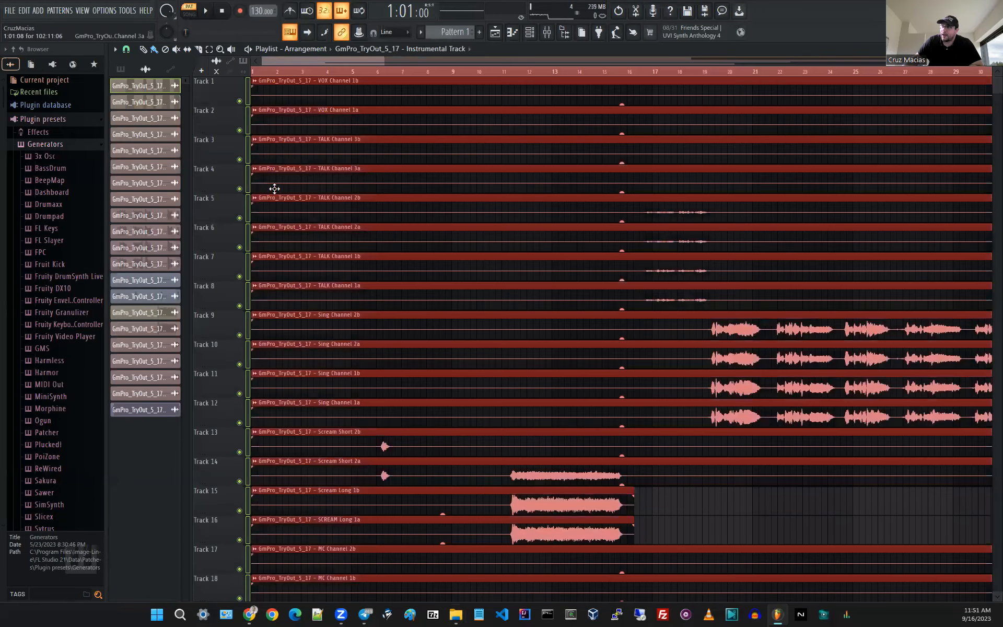
# Shift all imported clips together to the exact start of bar 1, and clear the selection
pyautogui.scroll(10, 237, 147)
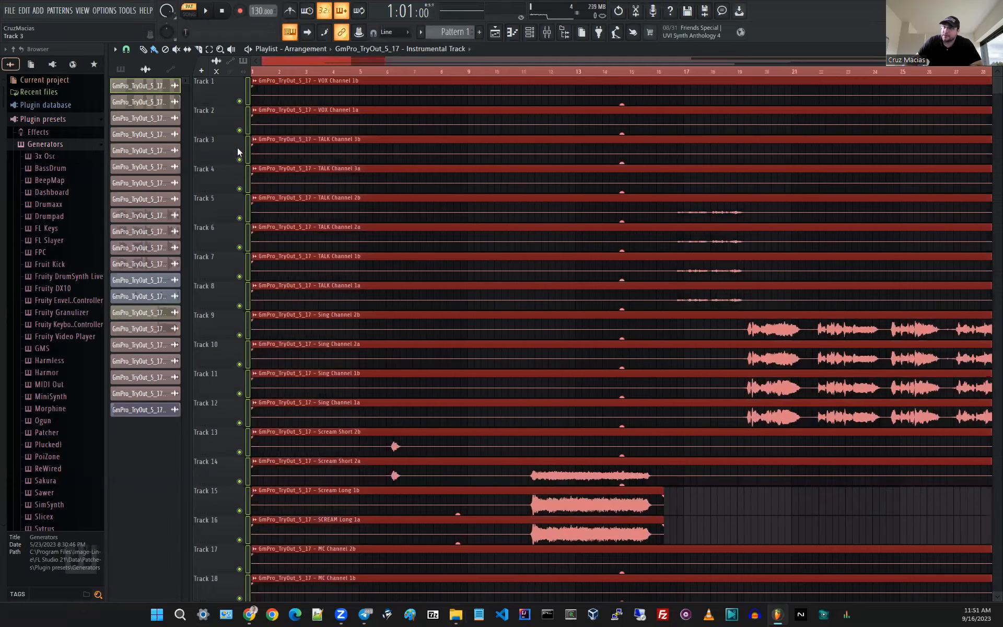
pyautogui.moveTo(328, 101); pyautogui.dragTo(251, 90)
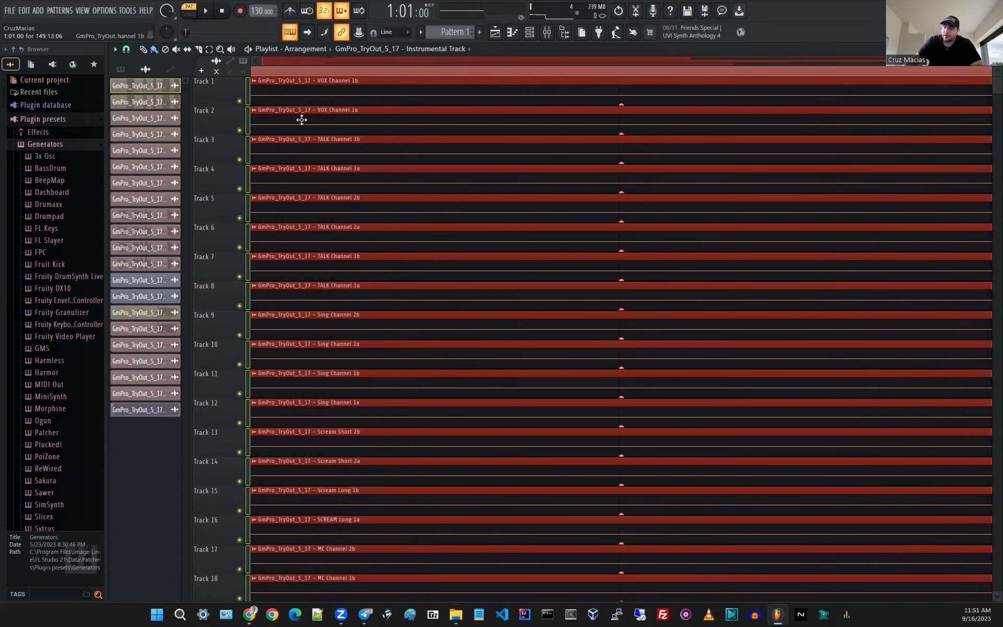
pyautogui.scroll(-5, 337, 246)
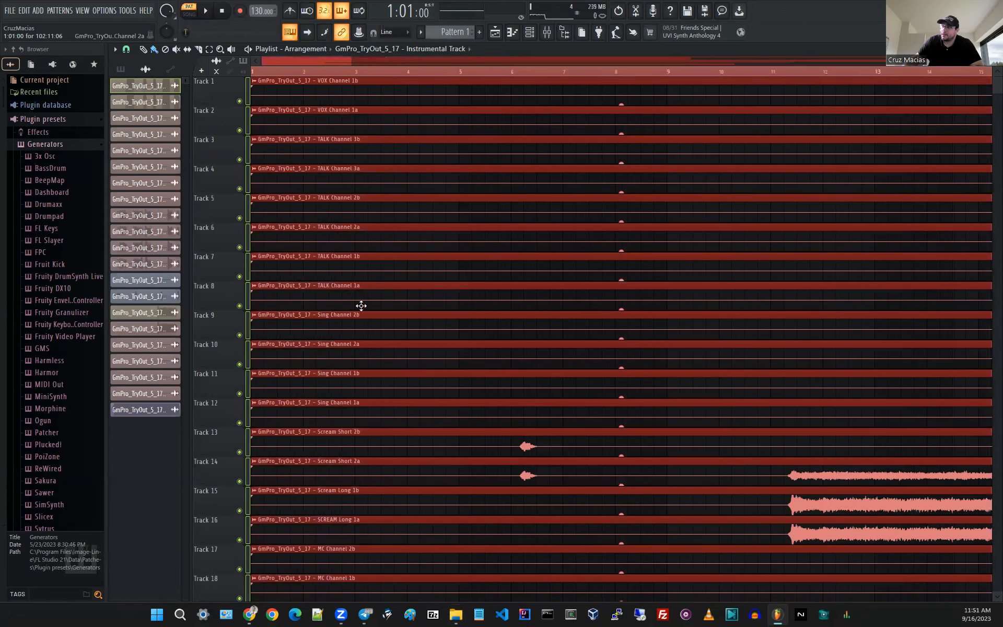
pyautogui.scroll(-8, 373, 512)
pyautogui.hotkey('ctrl', 'd')
# Examine how the imported vocal and scream stems line up with the Instrumental Track on Track 21 across the song
pyautogui.scroll(3, 308, 465)
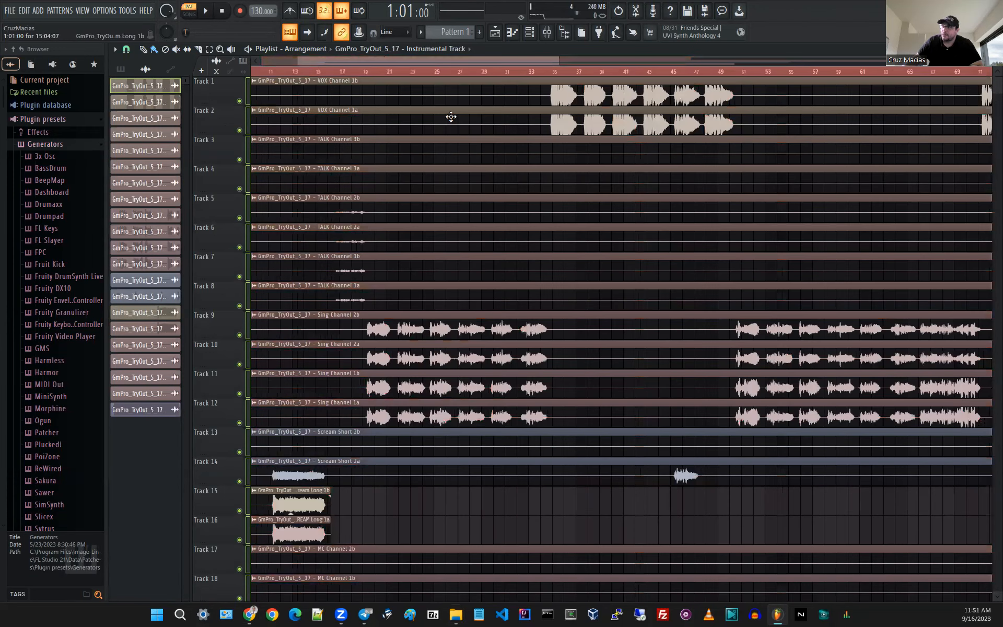
pyautogui.scroll(2, 340, 371)
pyautogui.scroll(-4, 329, 542)
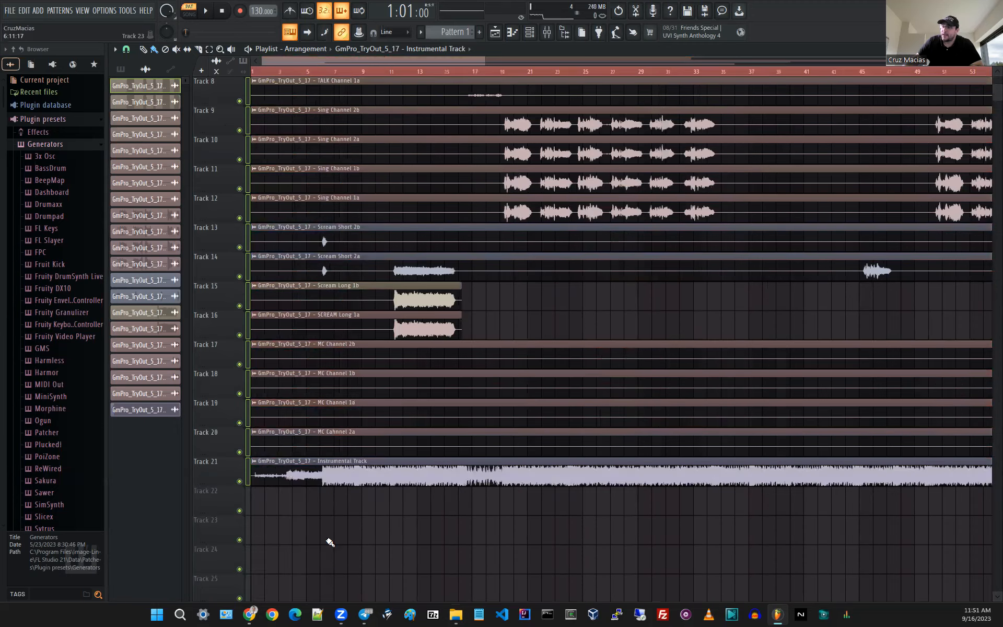
pyautogui.scroll(3, 312, 479)
pyautogui.scroll(4, 342, 477)
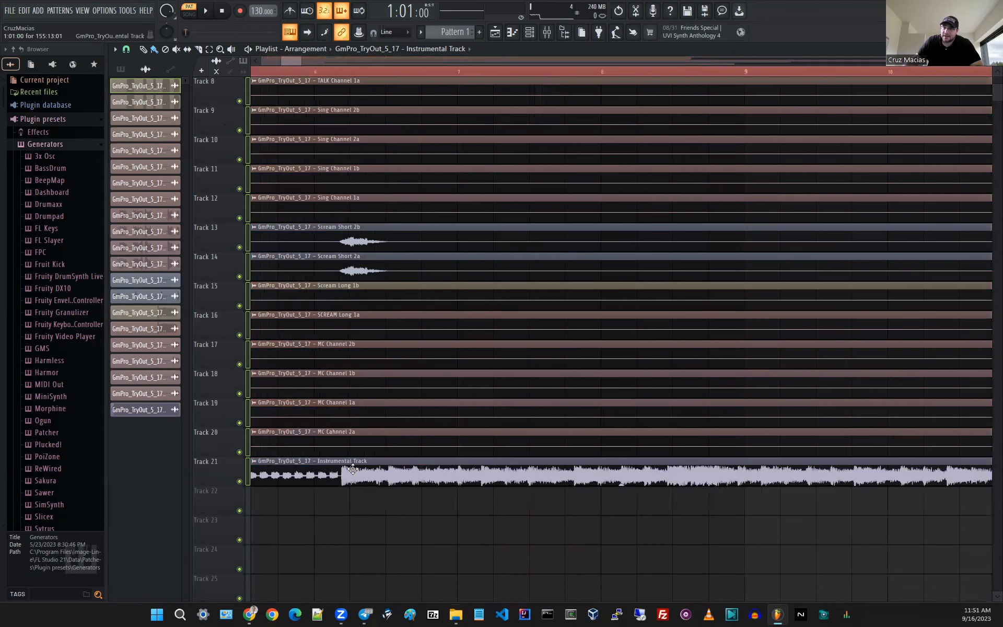
pyautogui.scroll(-8, 506, 323)
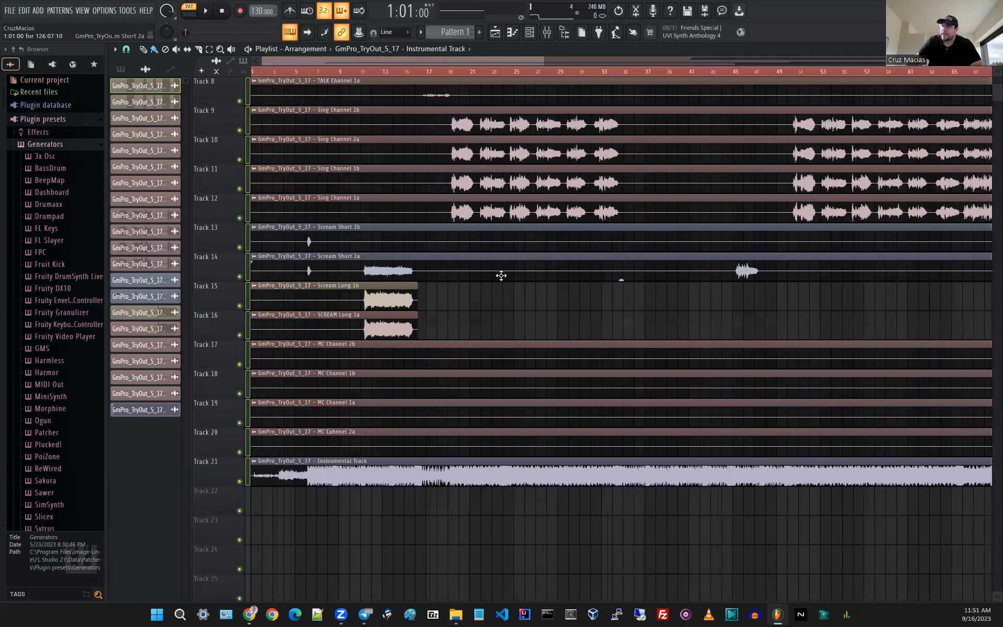
pyautogui.scroll(4, 460, 314)
pyautogui.scroll(-4, 454, 319)
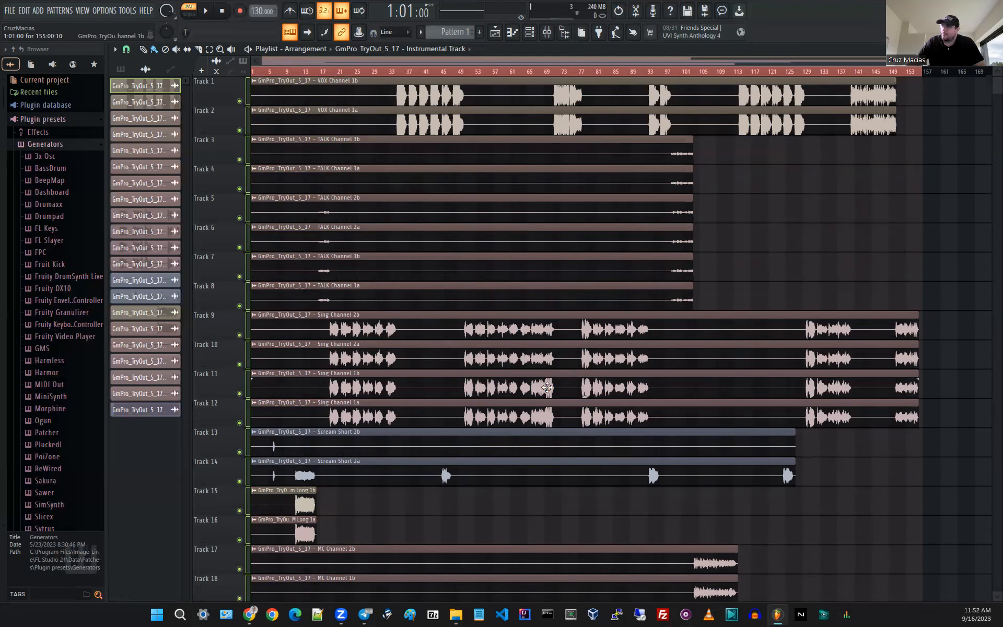
pyautogui.scroll(-3, 549, 397)
pyautogui.scroll(3, 457, 360)
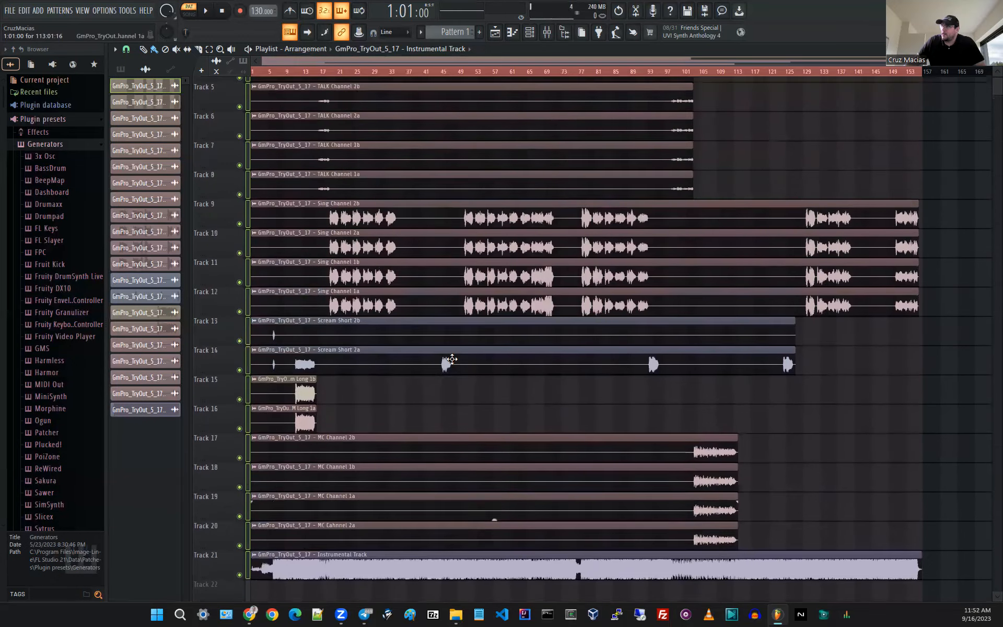
pyautogui.scroll(-2, 517, 432)
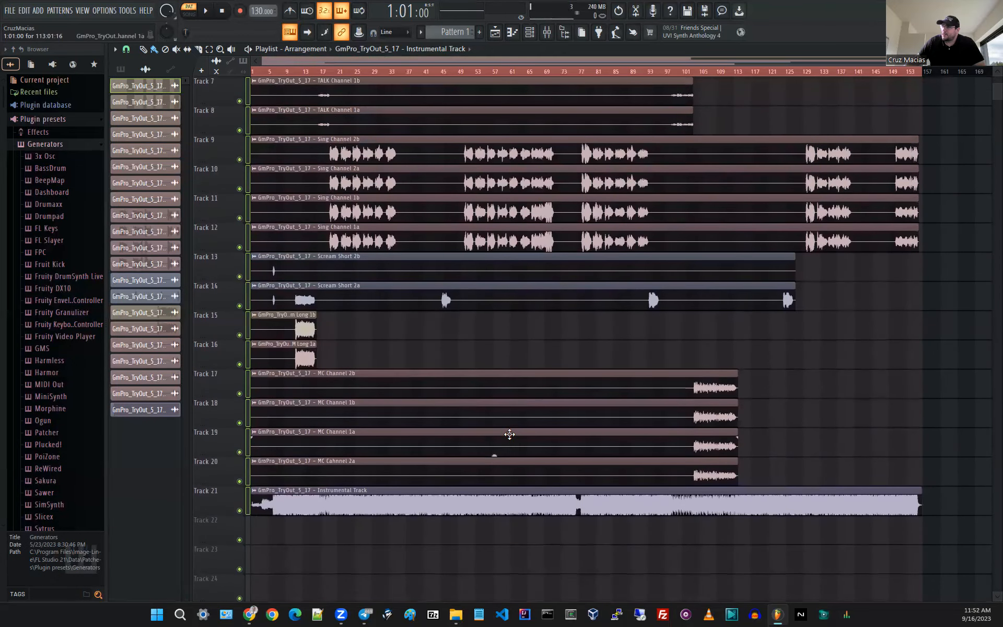
pyautogui.scroll(2, 549, 381)
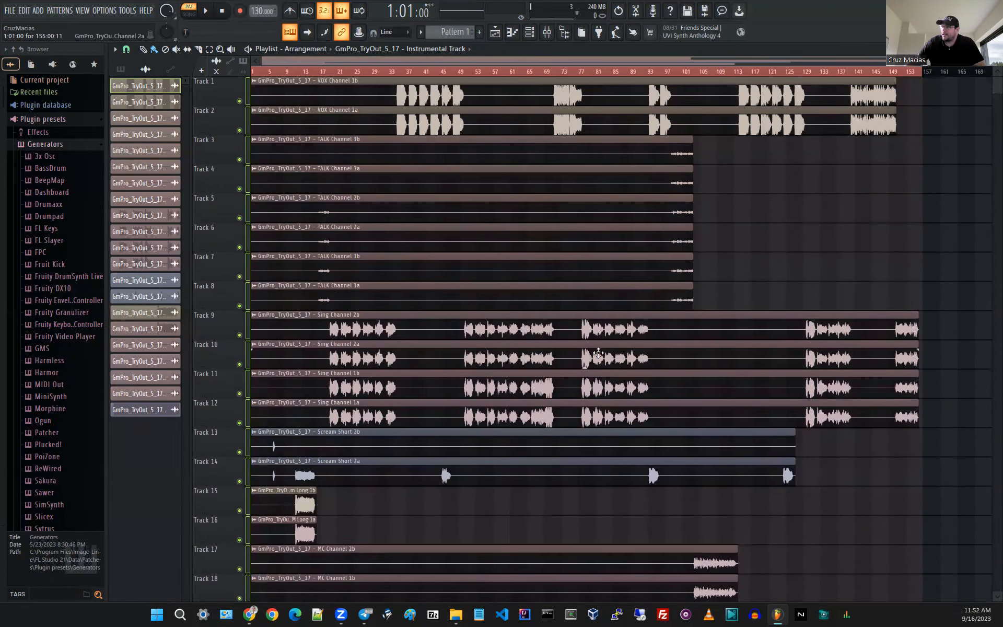
pyautogui.scroll(-2, 528, 359)
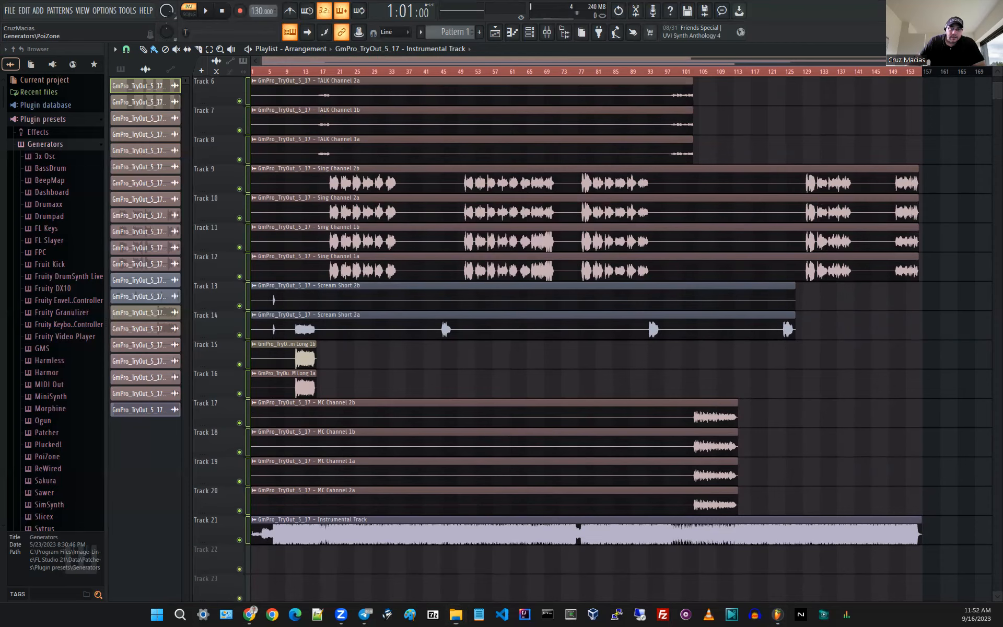
# Locate the Scream Short 2a WAV in the ExportVocalDITracks2 folder, and briefly check the mixer's Master track
pyautogui.hotkey('alt', 'Tab')
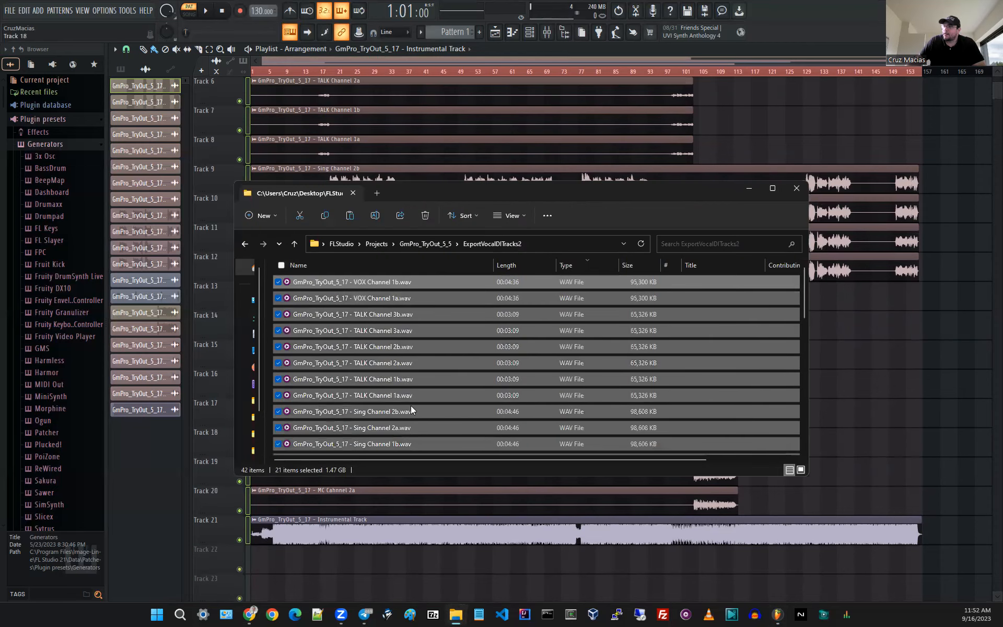
pyautogui.scroll(-2, 410, 405)
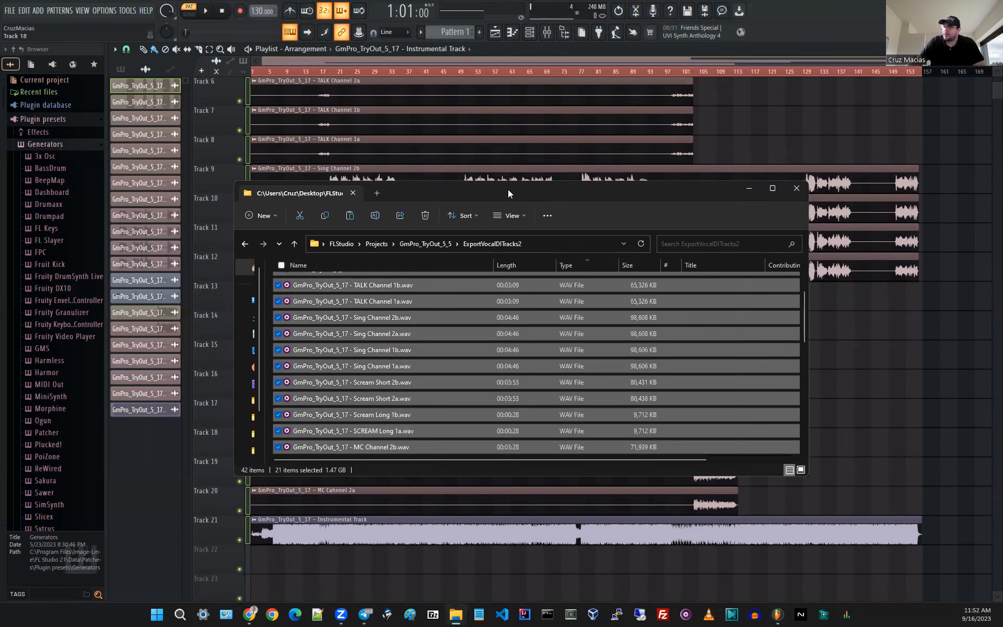
pyautogui.moveTo(508, 189); pyautogui.dragTo(663, 149)
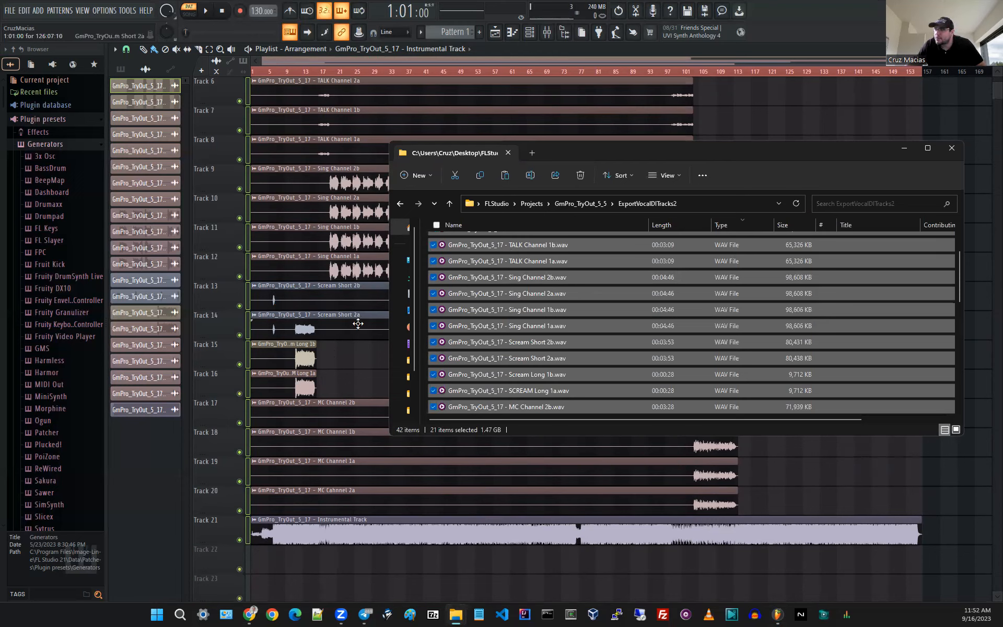
pyautogui.click(517, 374)
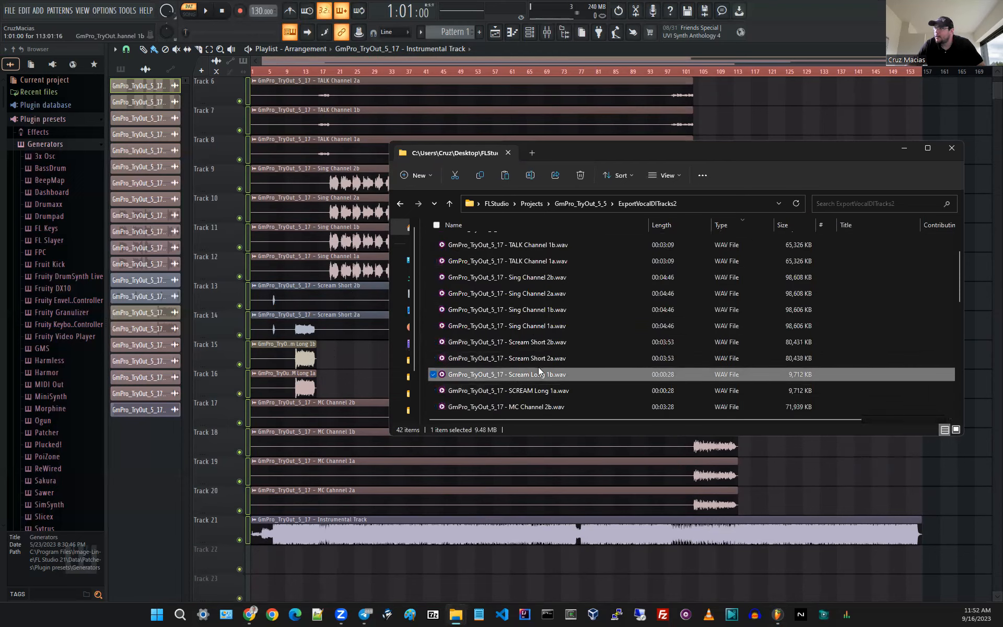
pyautogui.click(517, 358)
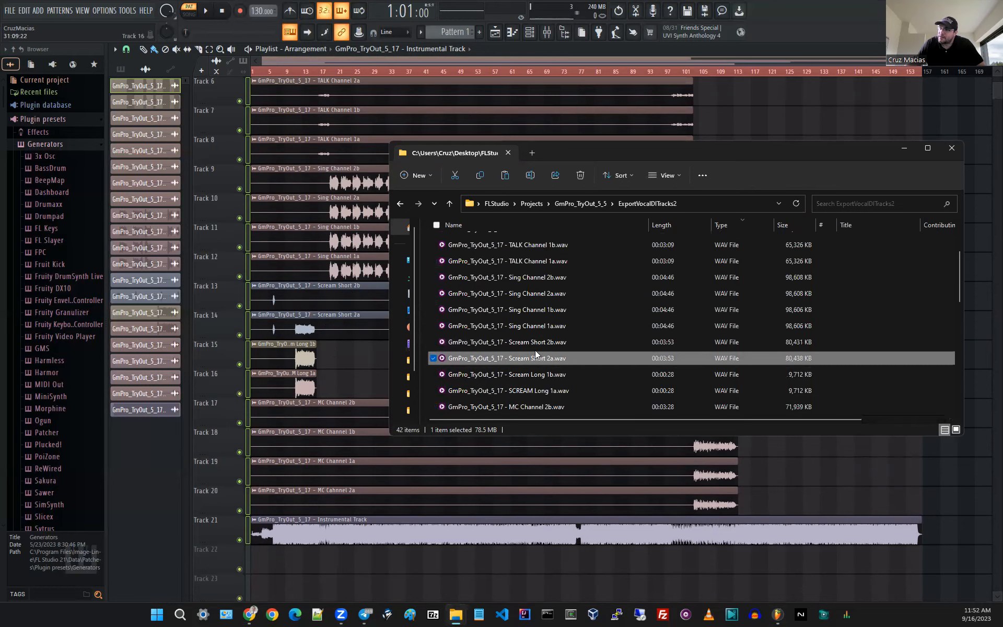
pyautogui.click(547, 31)
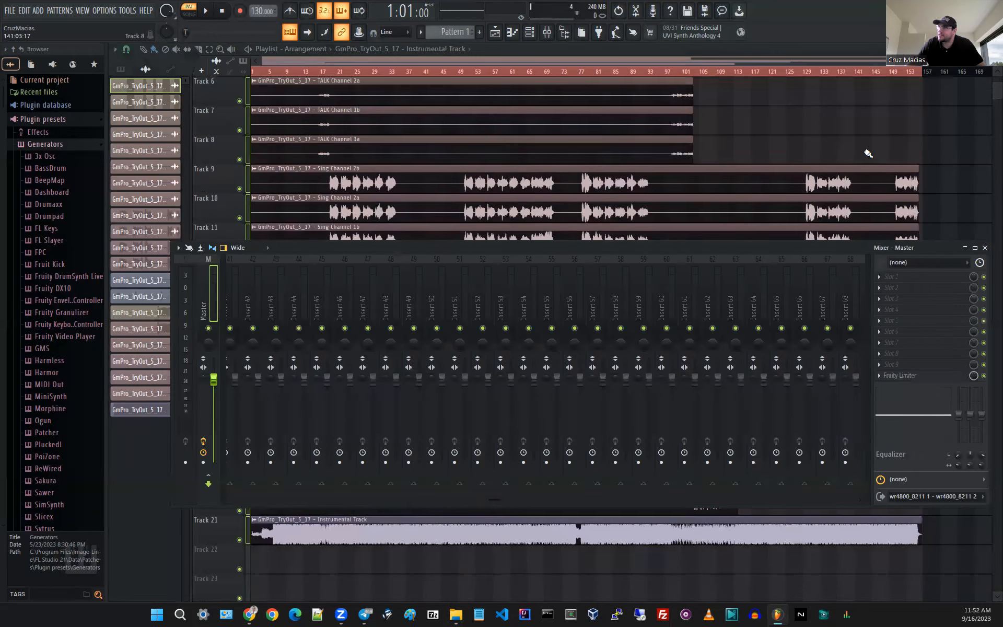
pyautogui.click(984, 247)
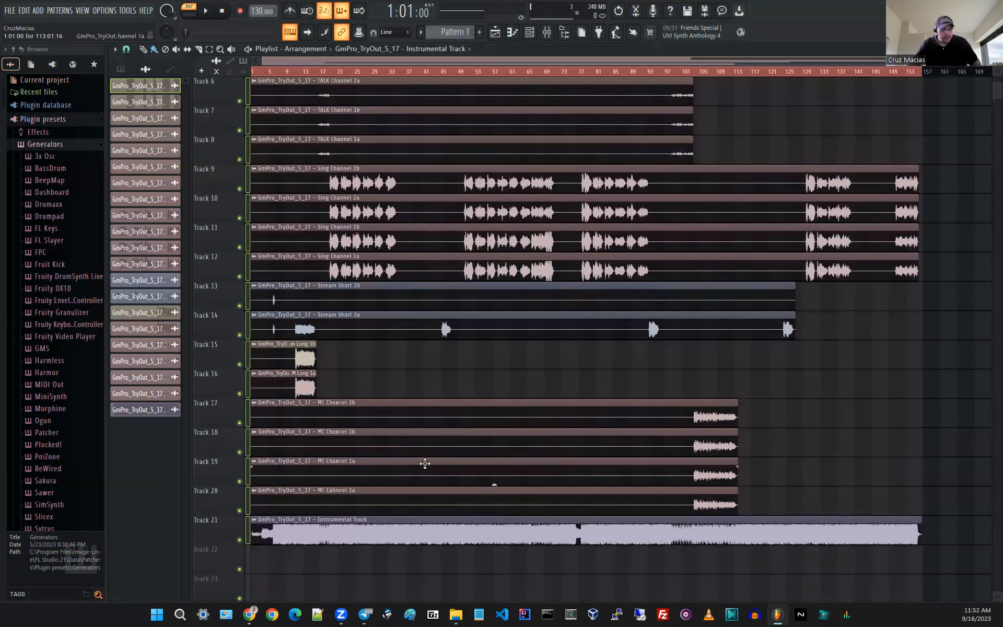
# Play the Scream Short 2a WAV from the export folder in mpv, jumping to about 00:00:32 in the recording
pyautogui.hotkey('alt', 'Tab')
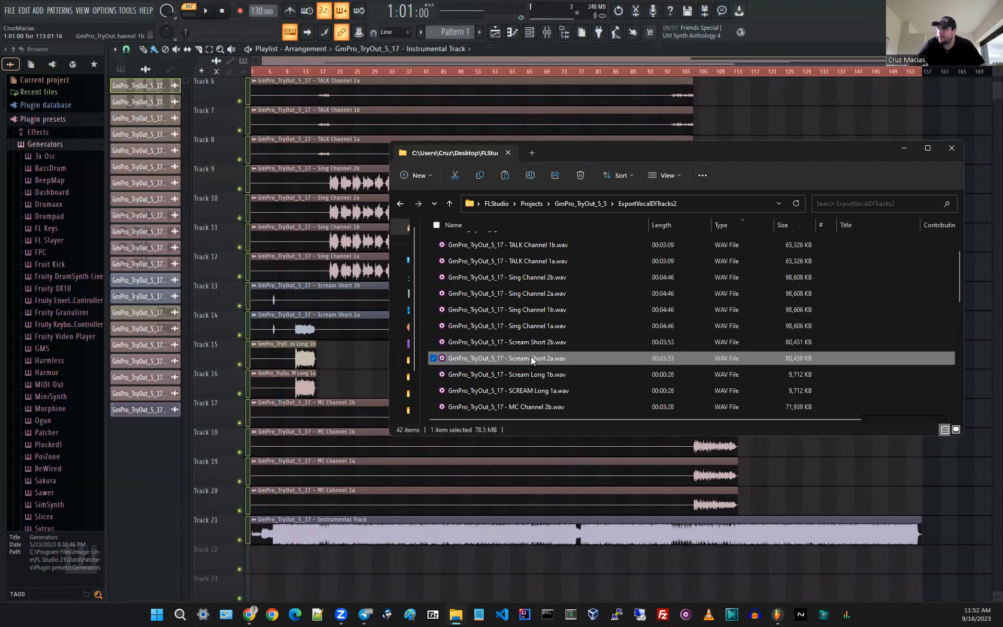
pyautogui.doubleClick(543, 360)
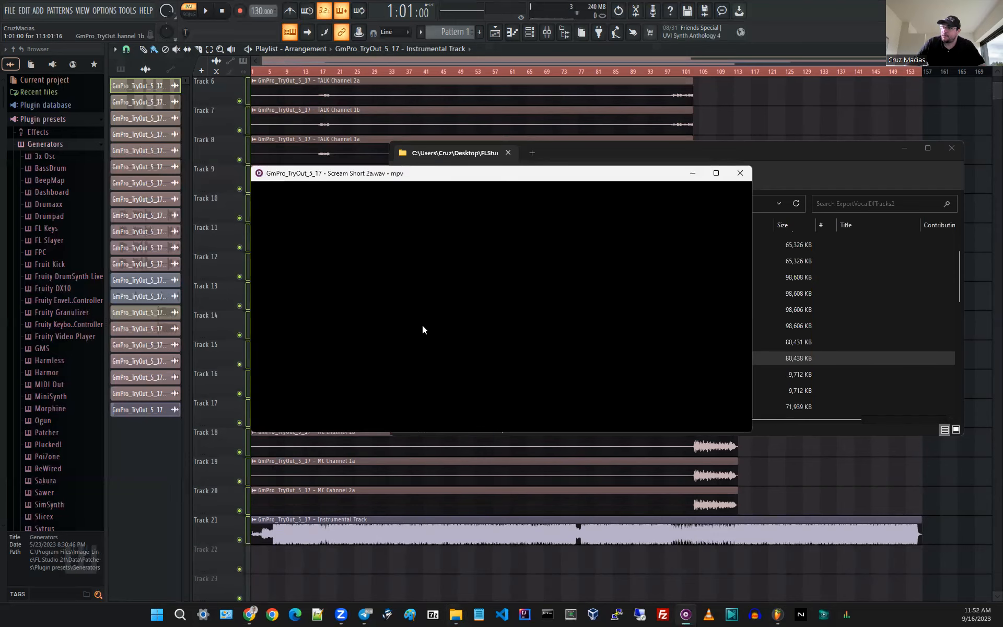
pyautogui.click(429, 423)
pyautogui.click(418, 424)
pyautogui.click(424, 424)
pyautogui.click(427, 424)
pyautogui.click(408, 425)
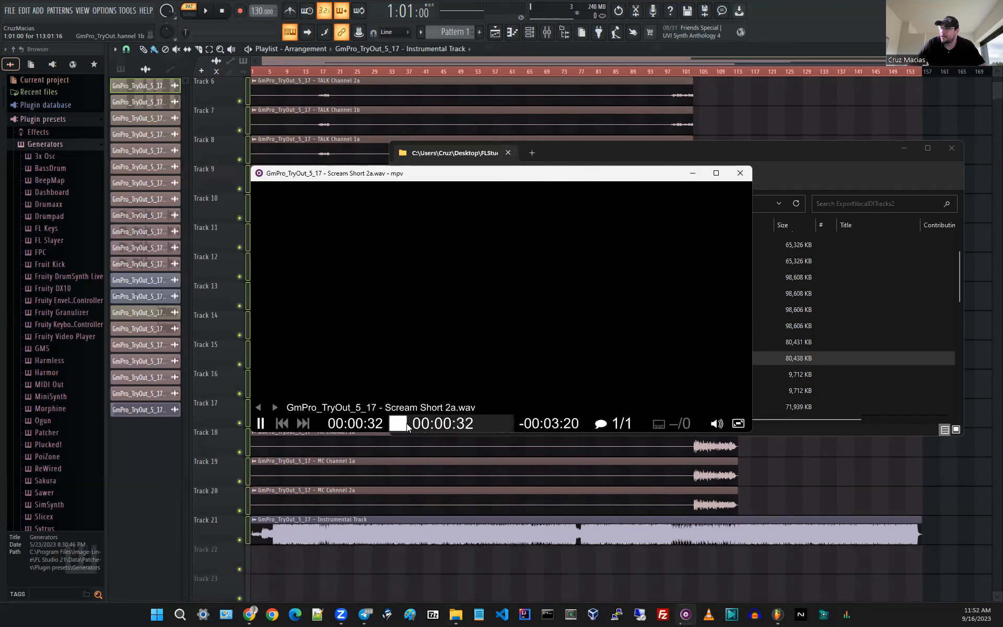
# Listen to the Scream Short 2a recording at several points, from about 00:00:16 through 00:01:44 to its end
pyautogui.click(401, 425)
pyautogui.click(397, 426)
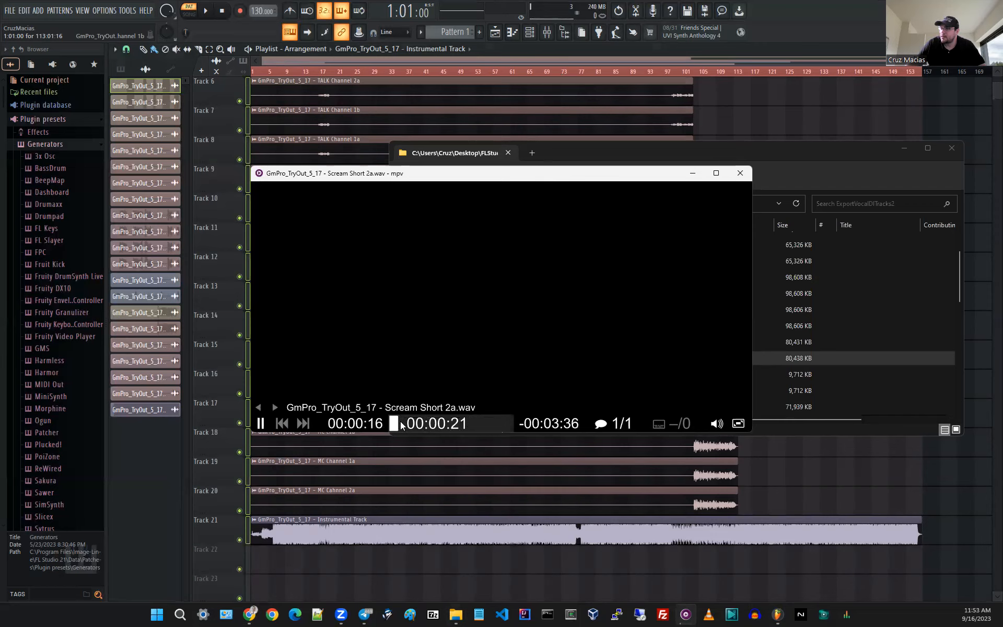
pyautogui.click(411, 426)
pyautogui.click(423, 424)
pyautogui.click(428, 424)
pyautogui.click(432, 424)
pyautogui.click(435, 425)
pyautogui.click(431, 425)
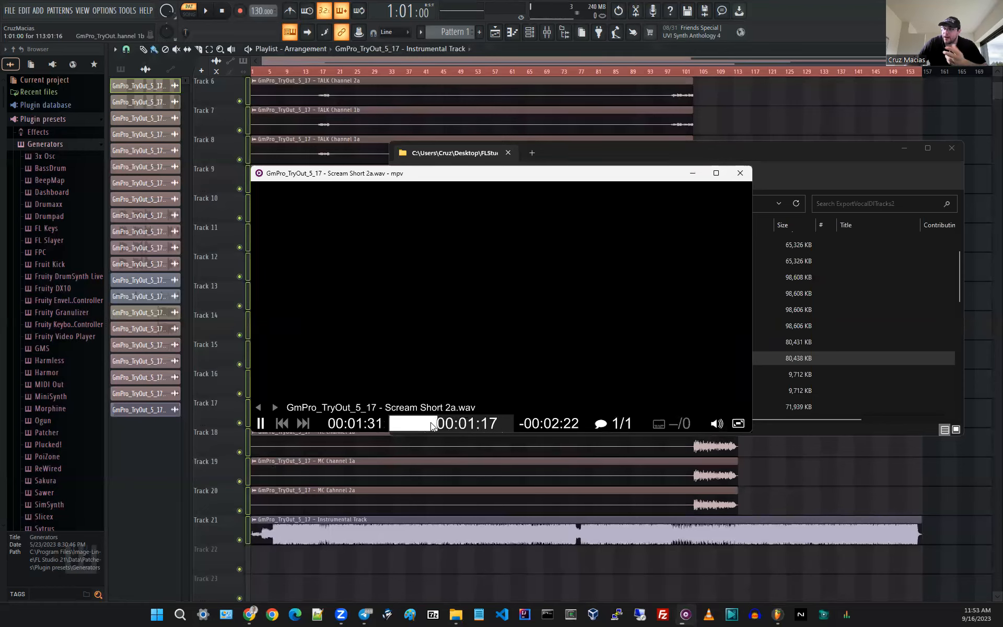
pyautogui.moveTo(430, 426); pyautogui.dragTo(436, 425)
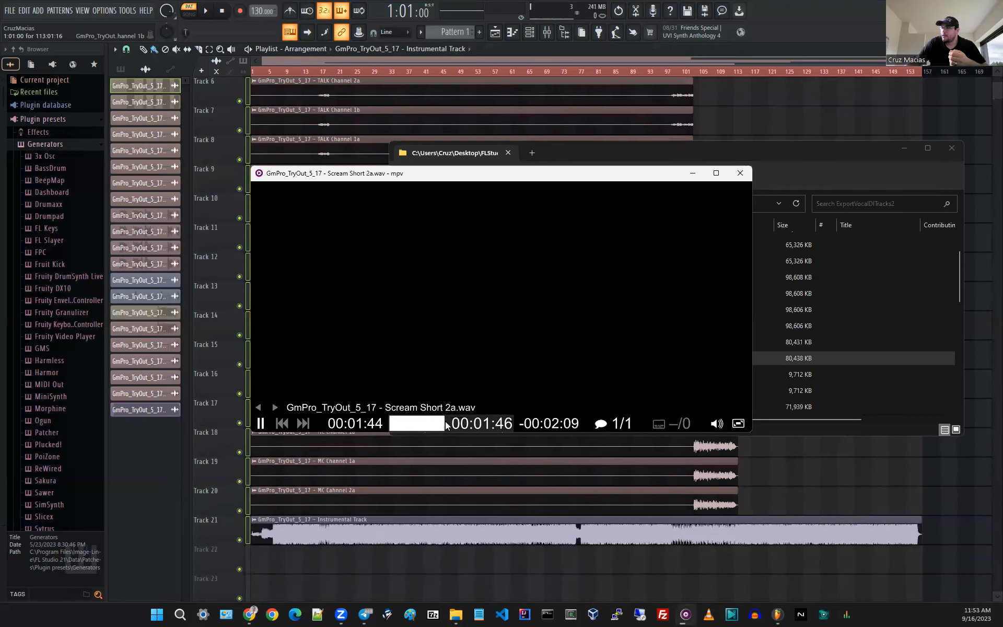
pyautogui.moveTo(446, 422); pyautogui.dragTo(512, 422)
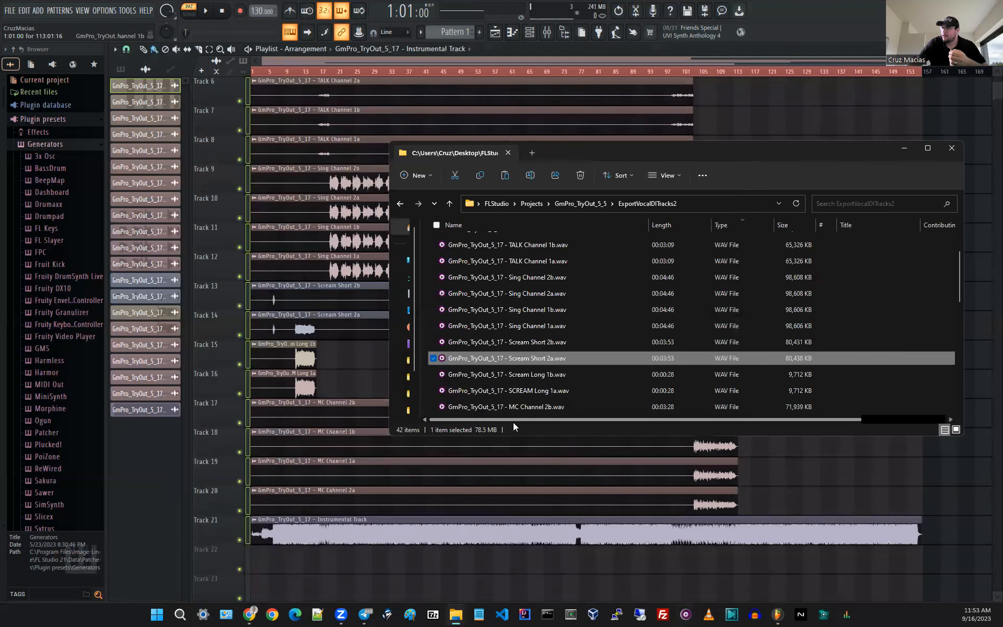
# Replay the Scream Short 2a WAV from the export folder, scanning its second half, and return to the FL Studio playlist
pyautogui.doubleClick(499, 357)
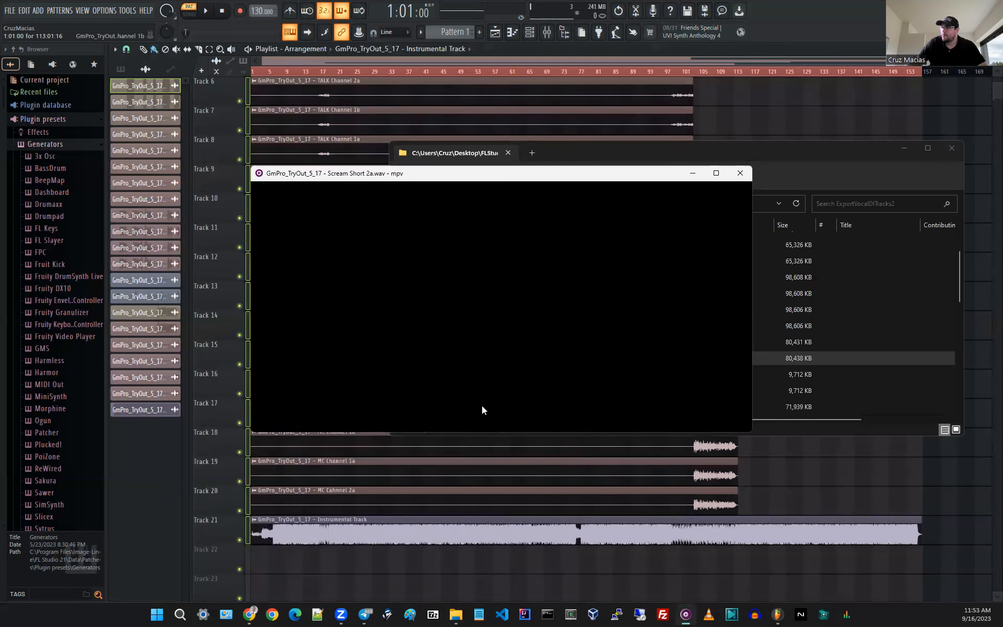
pyautogui.moveTo(486, 426); pyautogui.dragTo(431, 425)
pyautogui.click(740, 173)
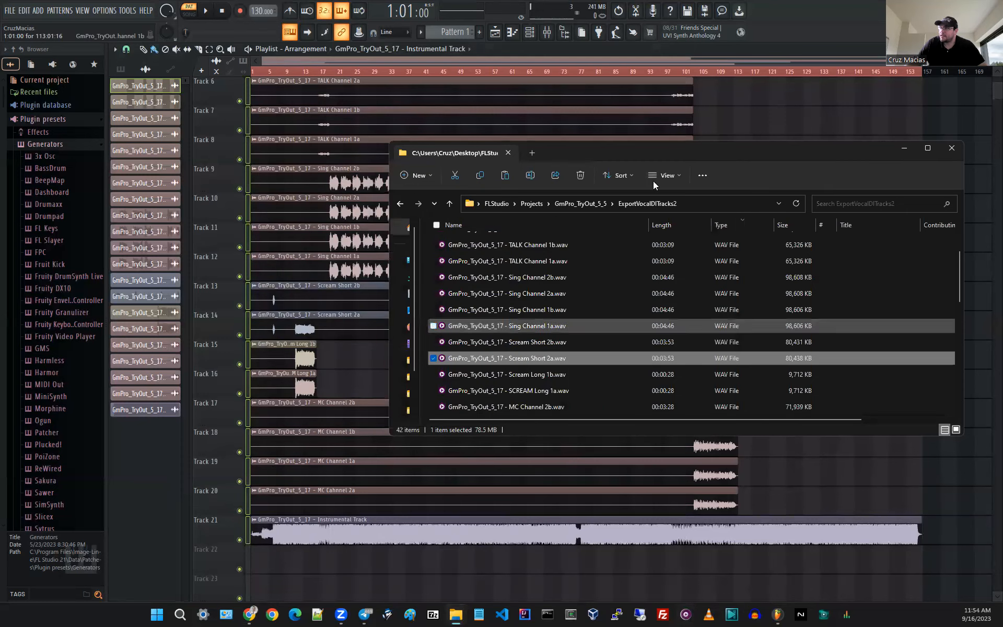
pyautogui.click(724, 50)
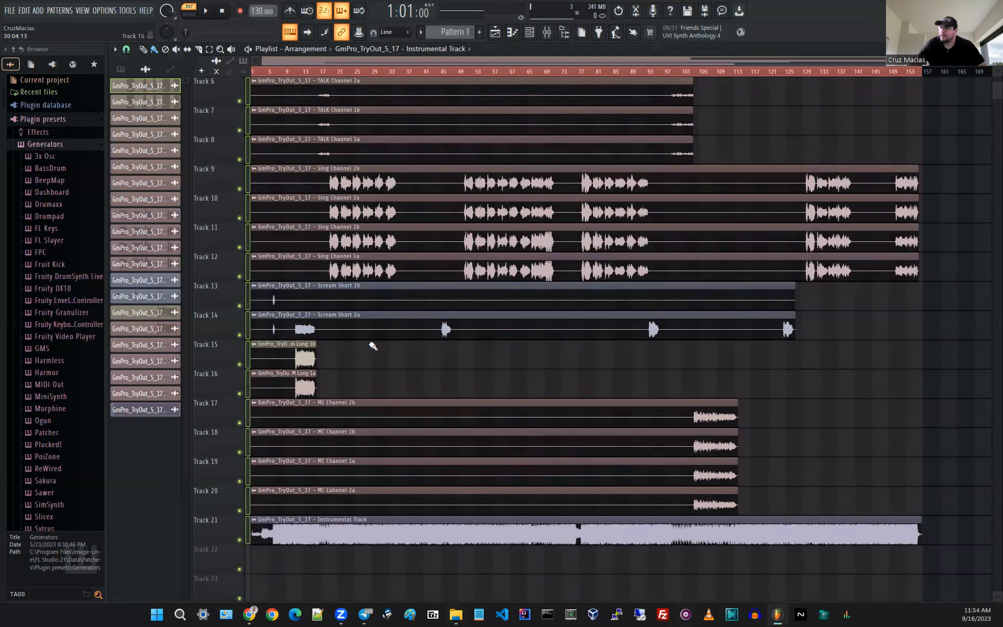
# Examine the Scream Short 2a clip on Track 14 and how all imported stems on Tracks 1 to 21 are placed from bar 1
pyautogui.click(487, 317)
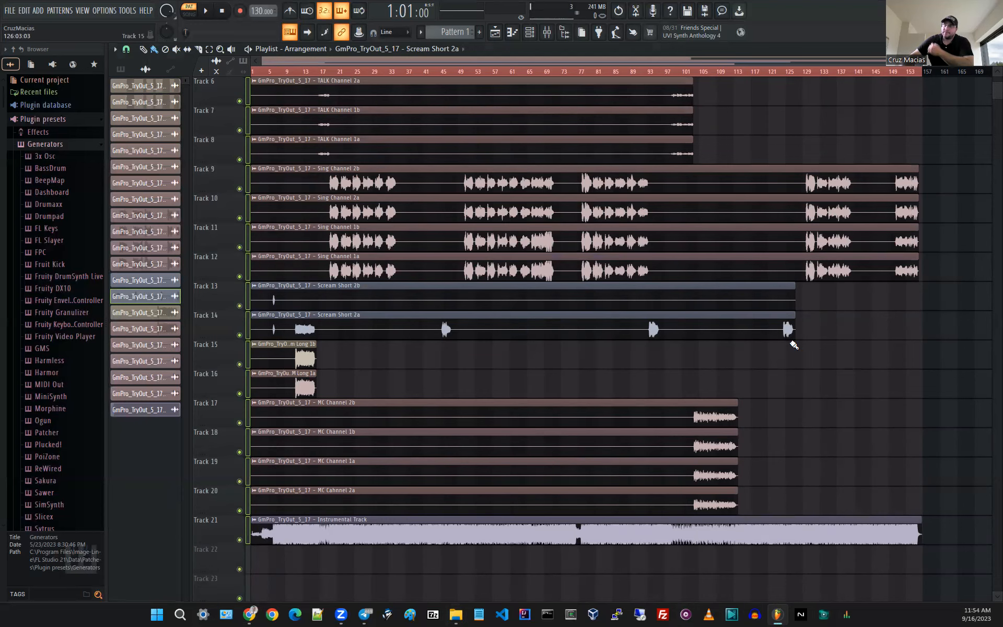
pyautogui.scroll(5, 477, 426)
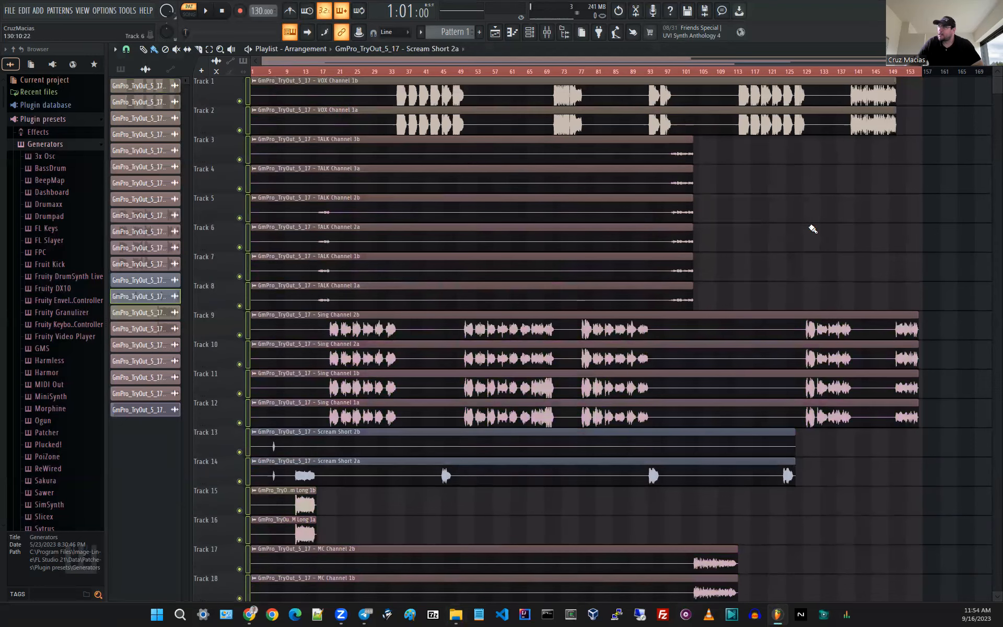
pyautogui.scroll(-8, 387, 218)
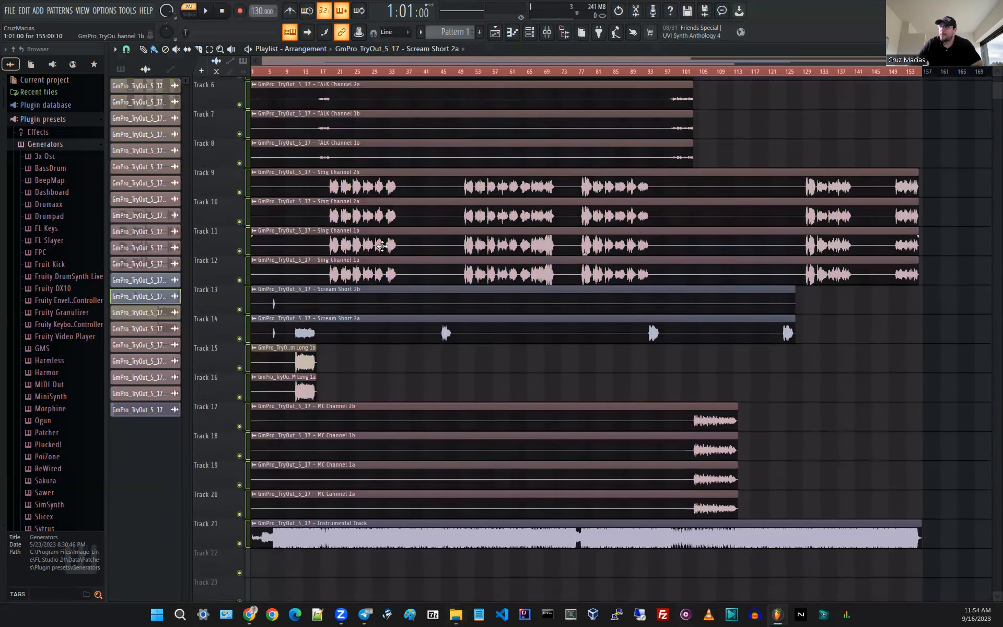
pyautogui.scroll(8, 374, 309)
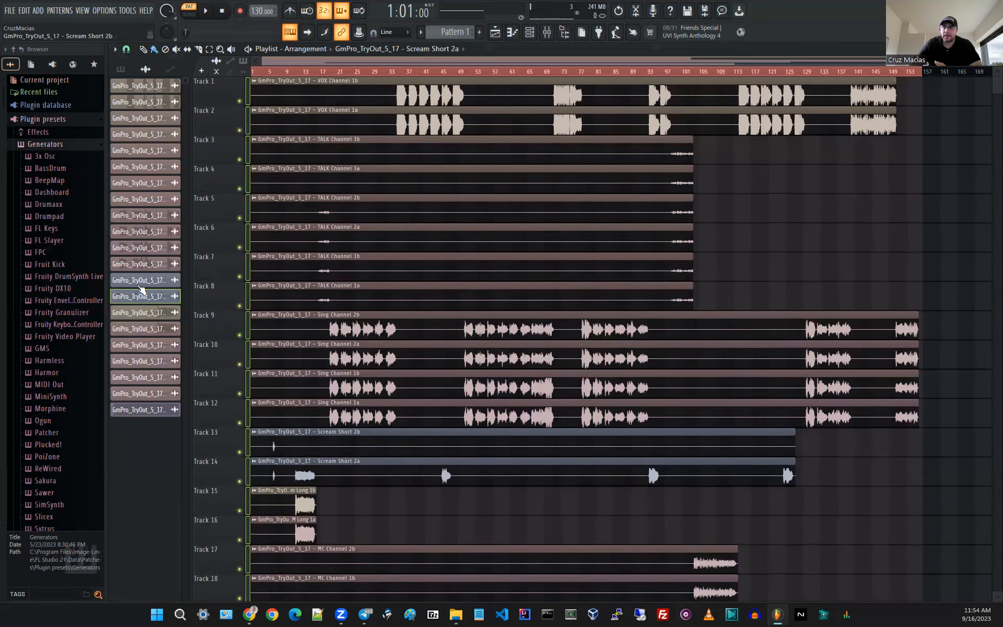
pyautogui.scroll(-2, 464, 448)
pyautogui.scroll(2, 463, 448)
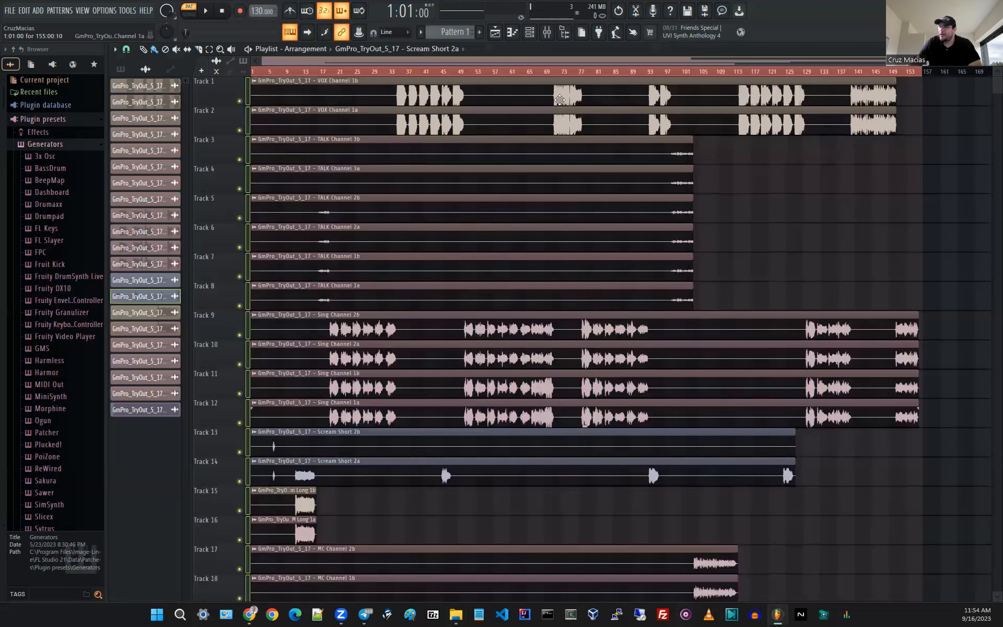
pyautogui.scroll(-2, 431, 324)
pyautogui.scroll(2, 449, 365)
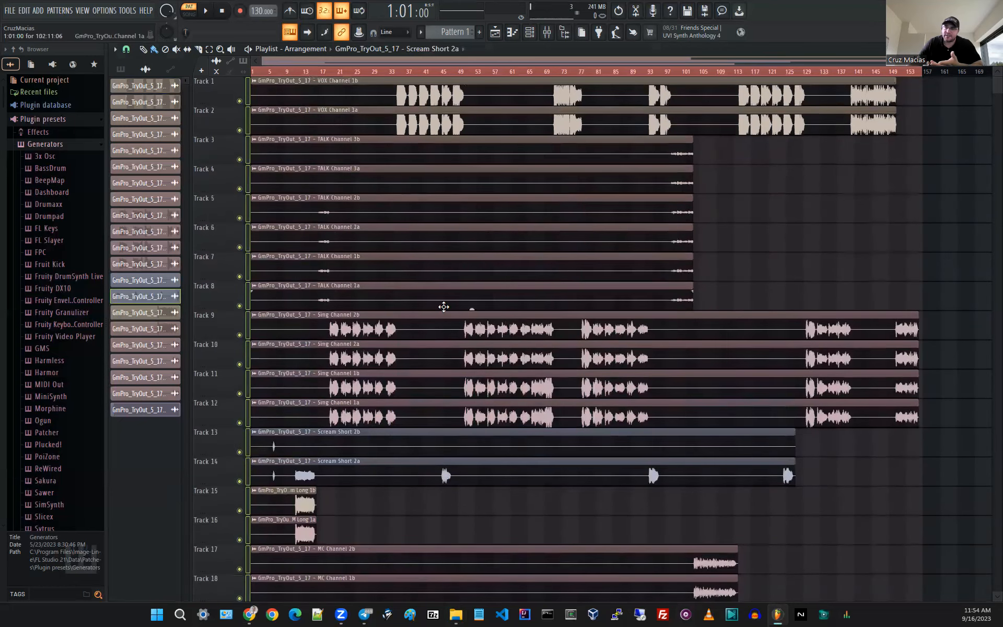